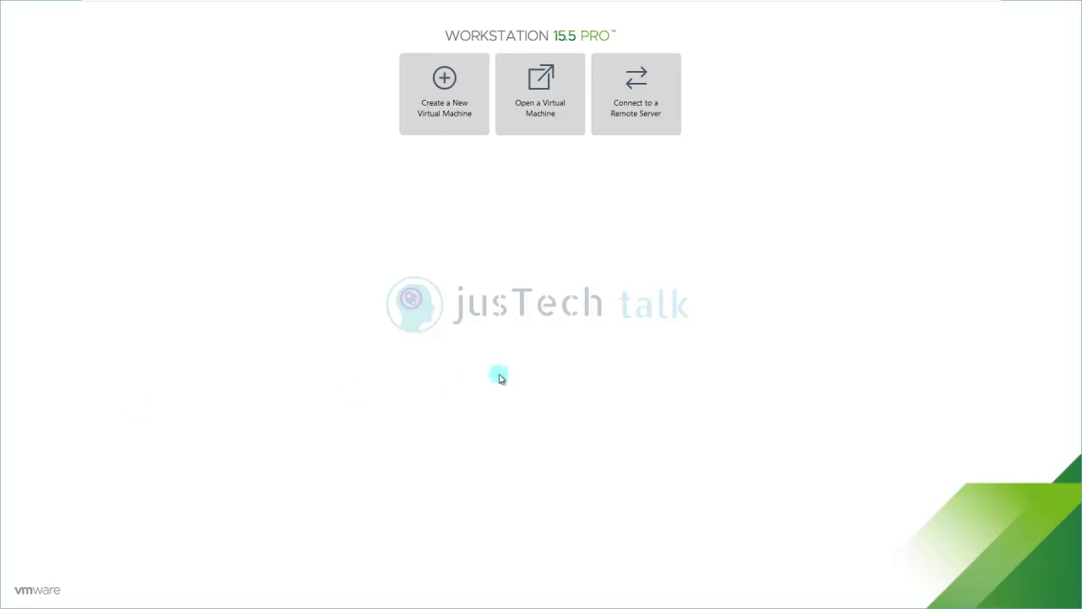
- Begin a Custom new VM with Workstation 15.x compatibility, choosing to install the OS later
left_click(445, 84)
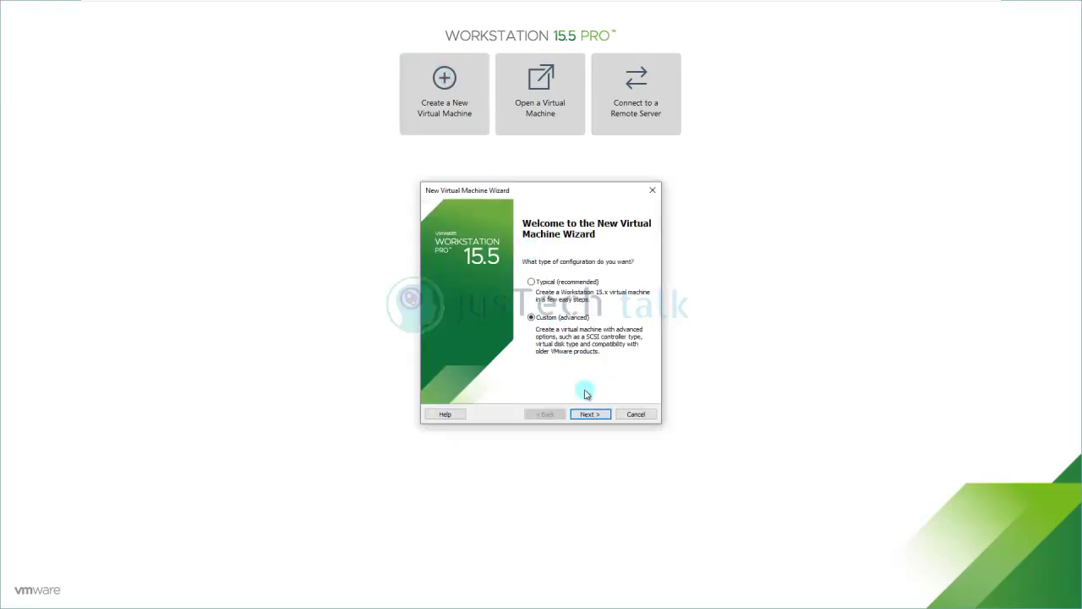
left_click(593, 414)
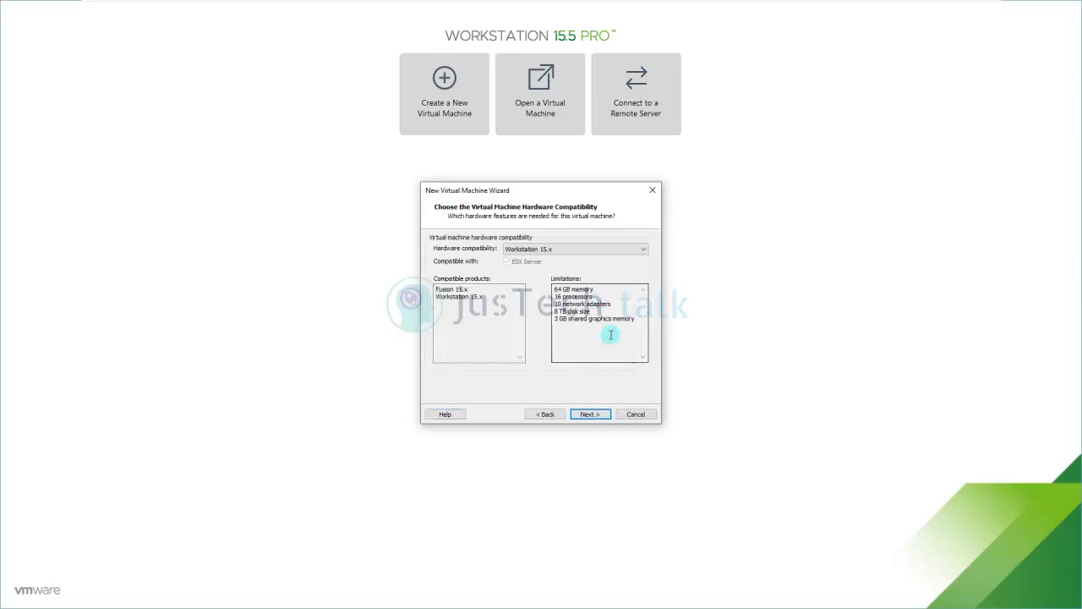
left_click(595, 414)
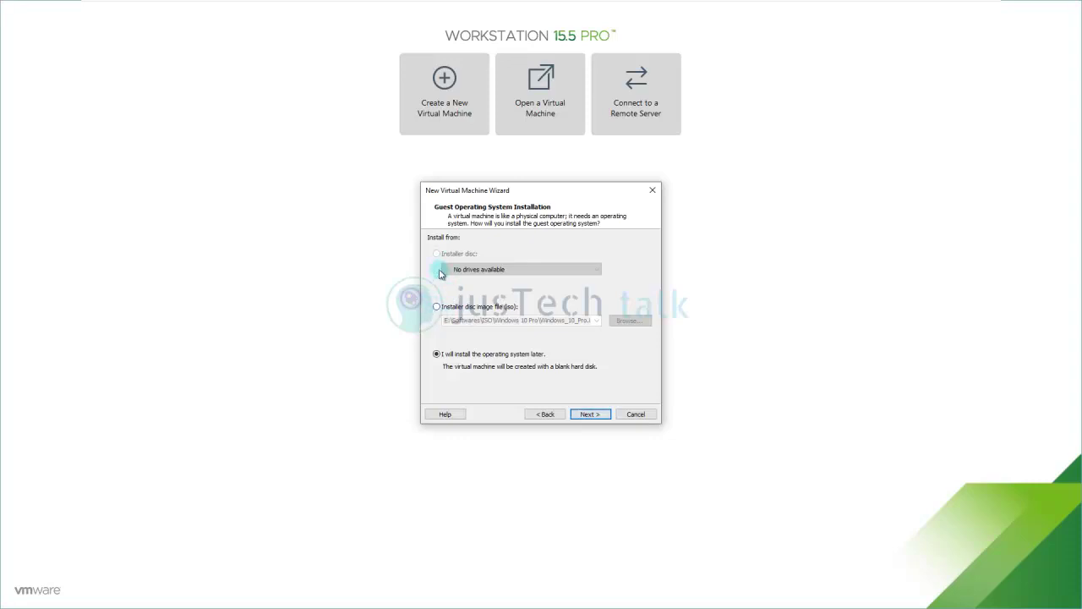
left_click(437, 307)
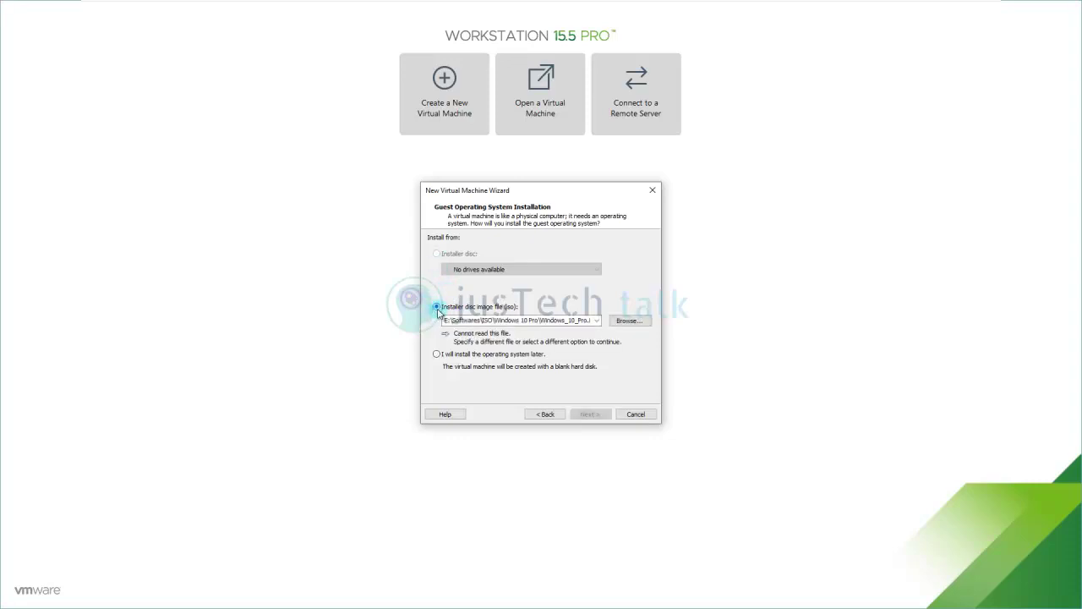
left_click(437, 353)
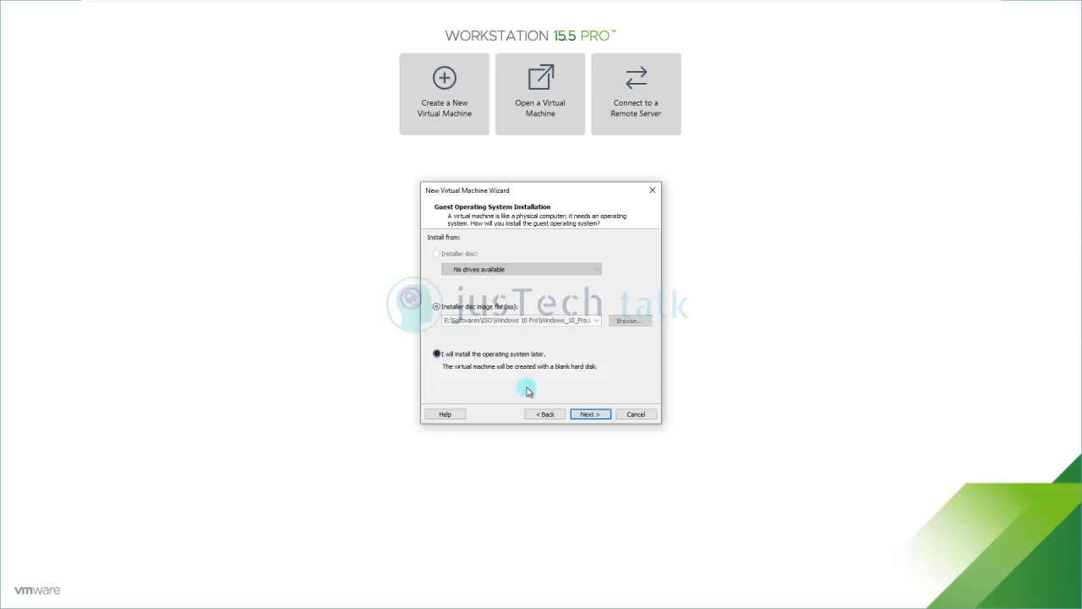
left_click(591, 414)
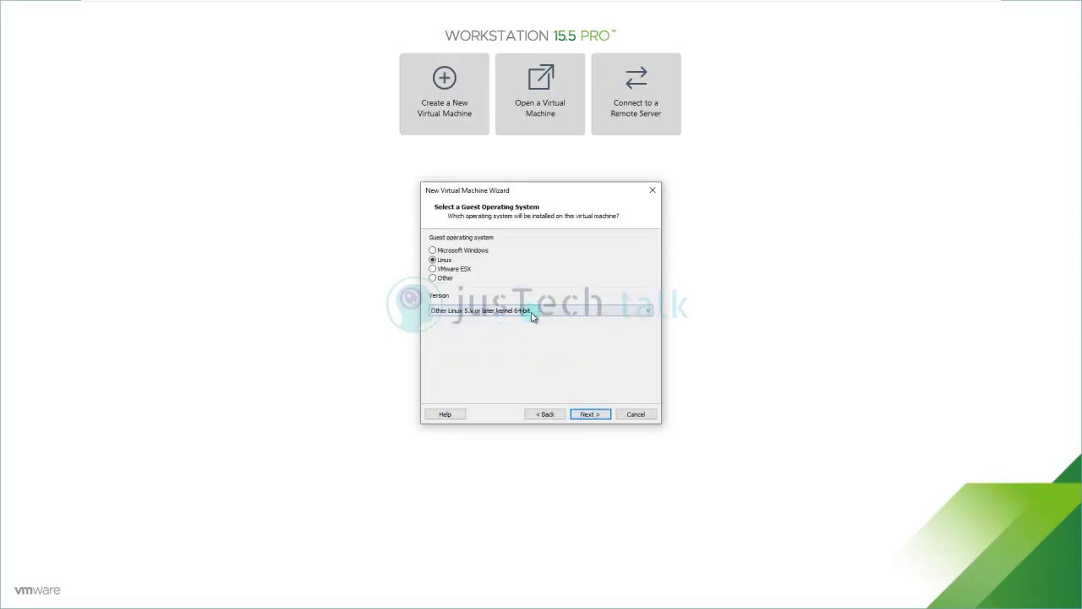
- Choose Other Linux 5.x or later kernel 64-bit as the Linux guest version
left_click(482, 310)
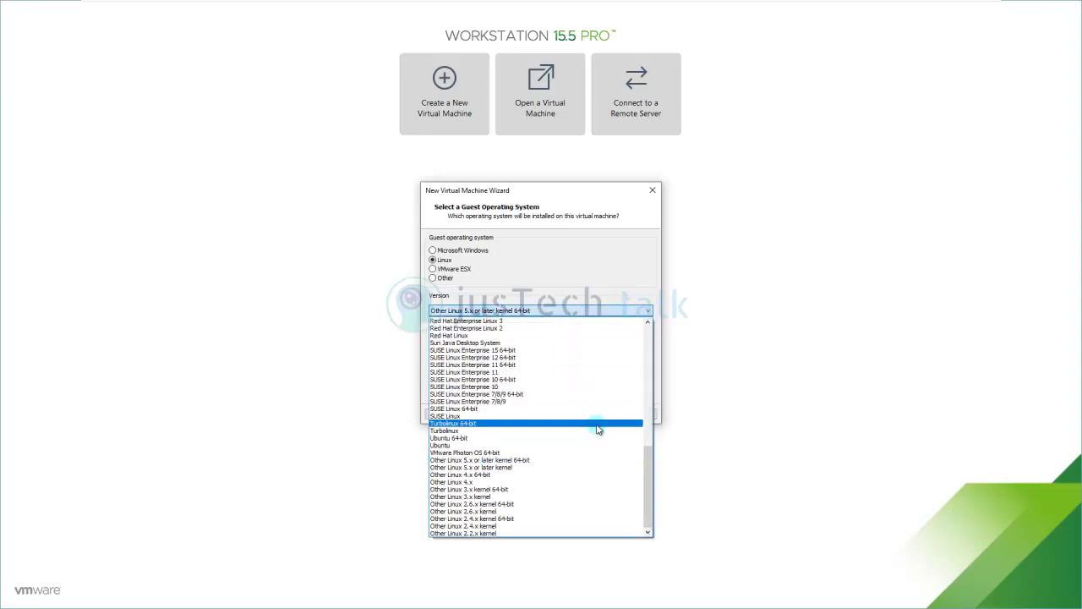
scroll(589, 460, "up", 15)
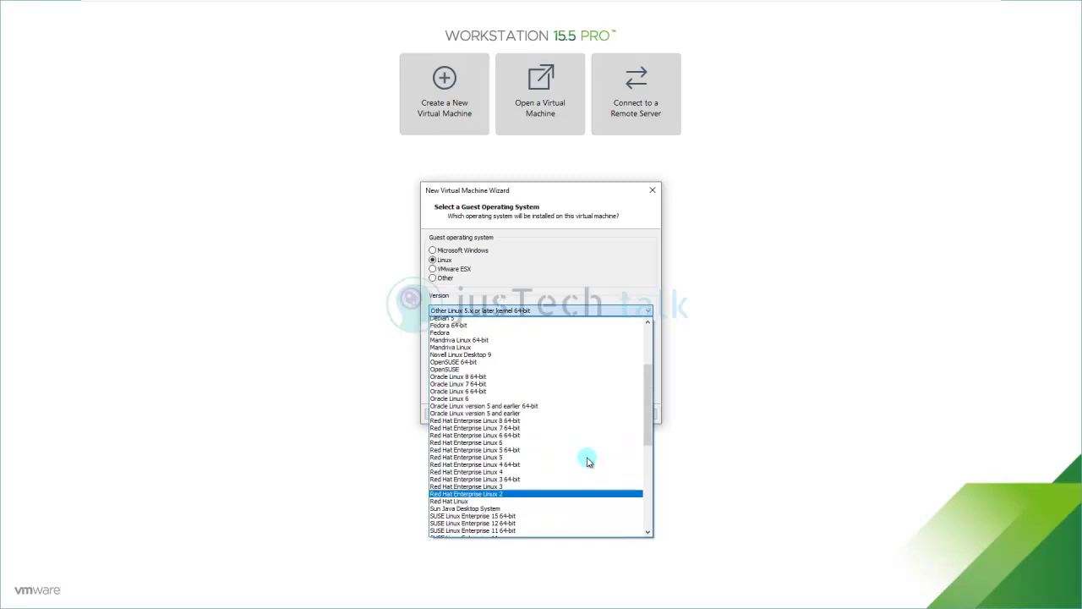
scroll(589, 461, "down", 13)
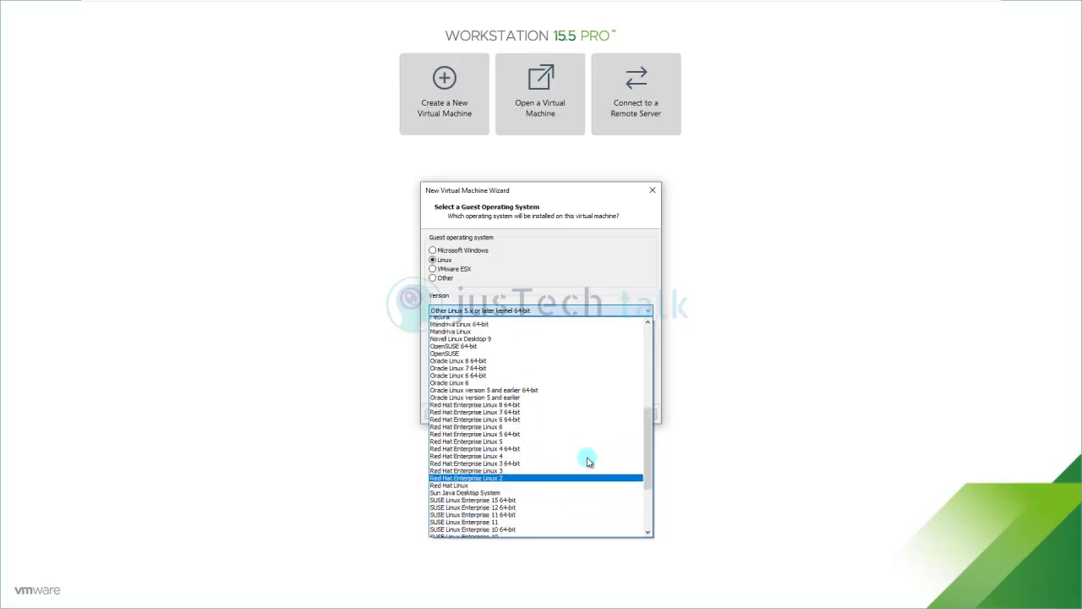
scroll(583, 458, "up", 1)
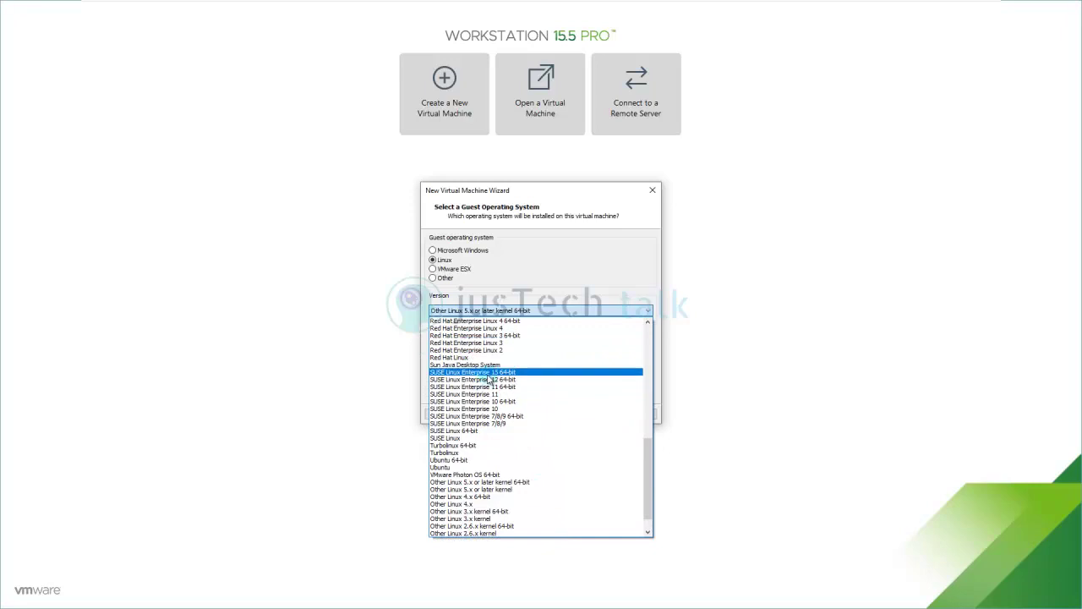
left_click(513, 482)
left_click(589, 414)
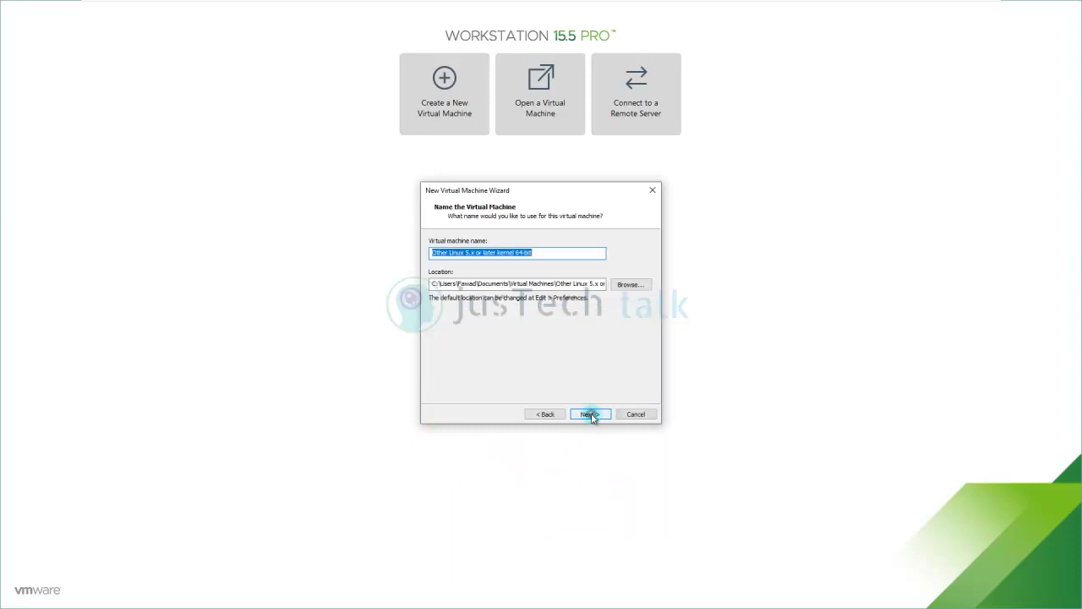
- Name the VM 'Kali Linux' and set its location to E:\VM Machine\Kali
type("Kali Linux")
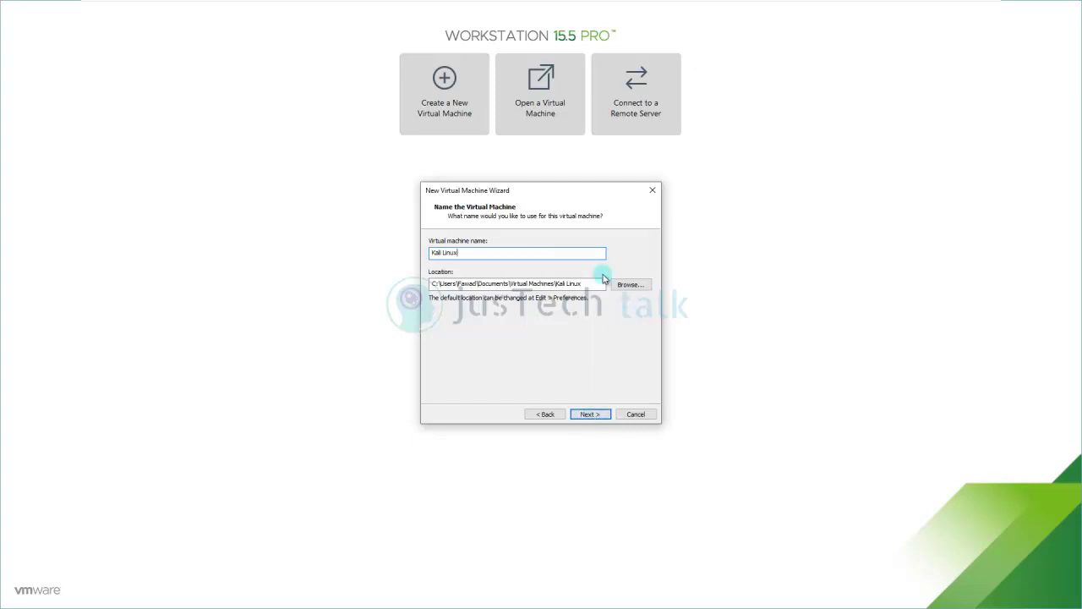
left_click_drag(594, 284, 369, 278)
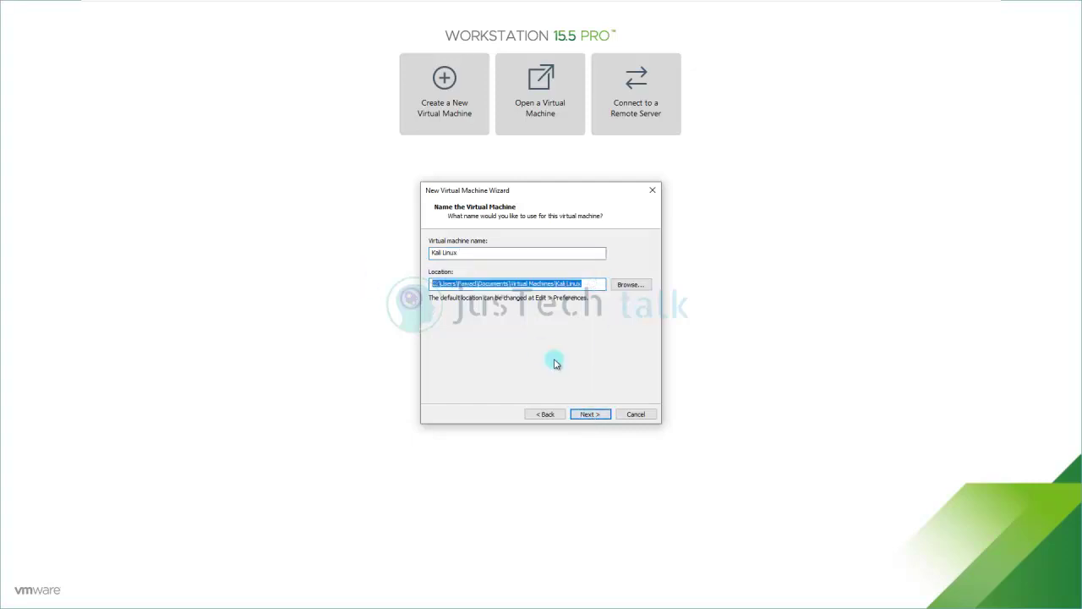
type("E:\\VM Machine\\Kali")
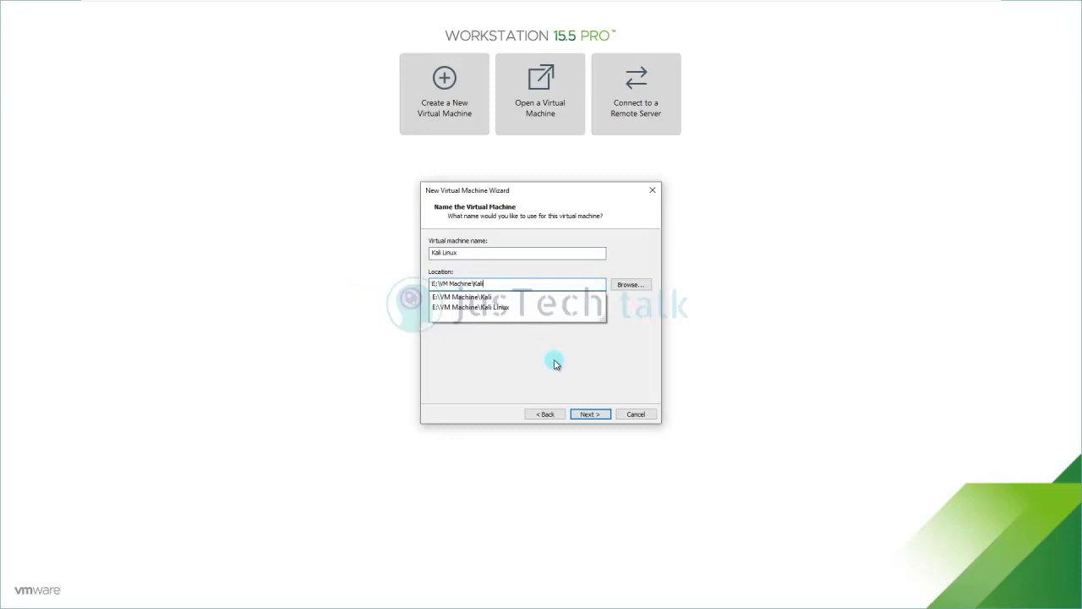
left_click(483, 298)
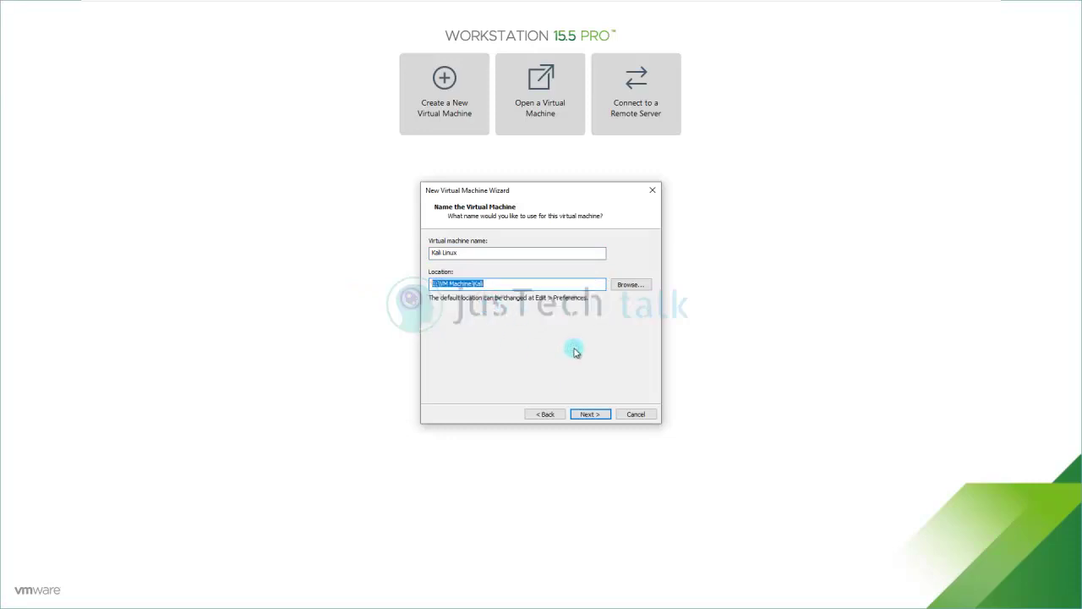
left_click(554, 284)
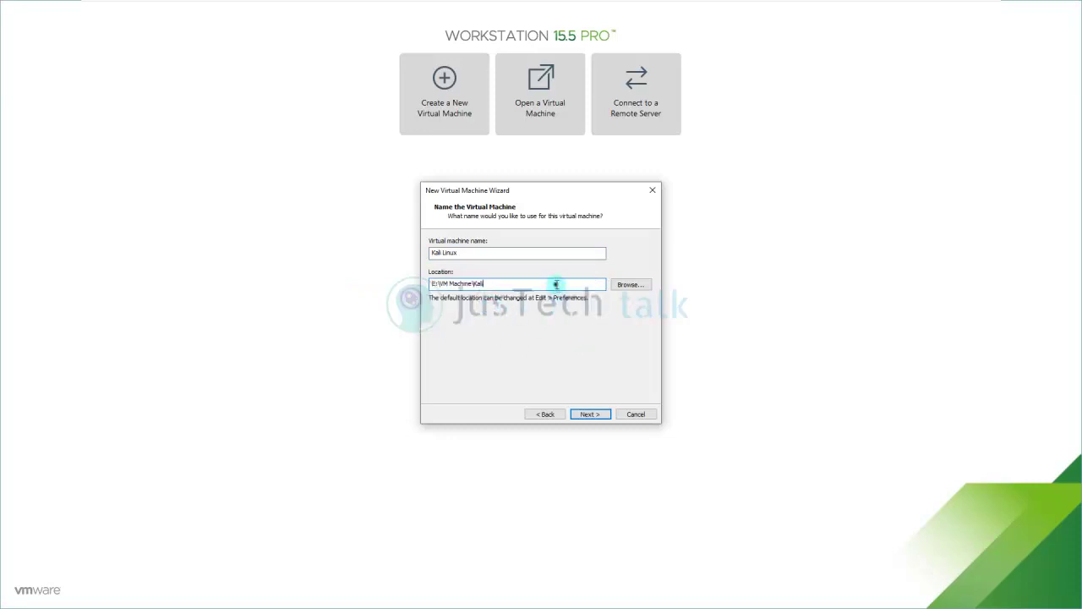
left_click(589, 415)
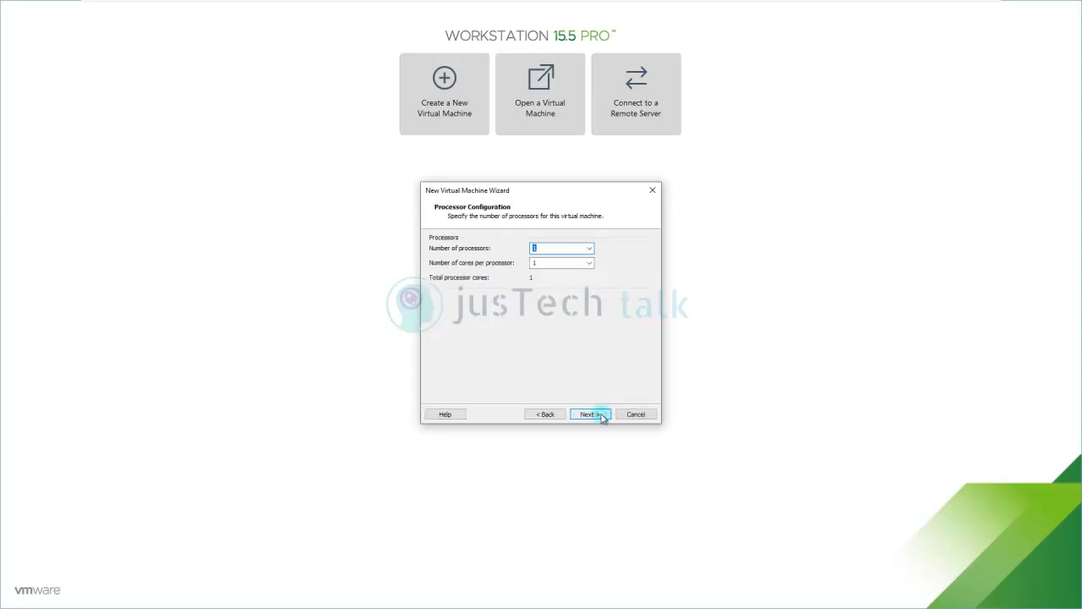
- Give the VM 2 processors with 4 cores per processor
left_click(589, 248)
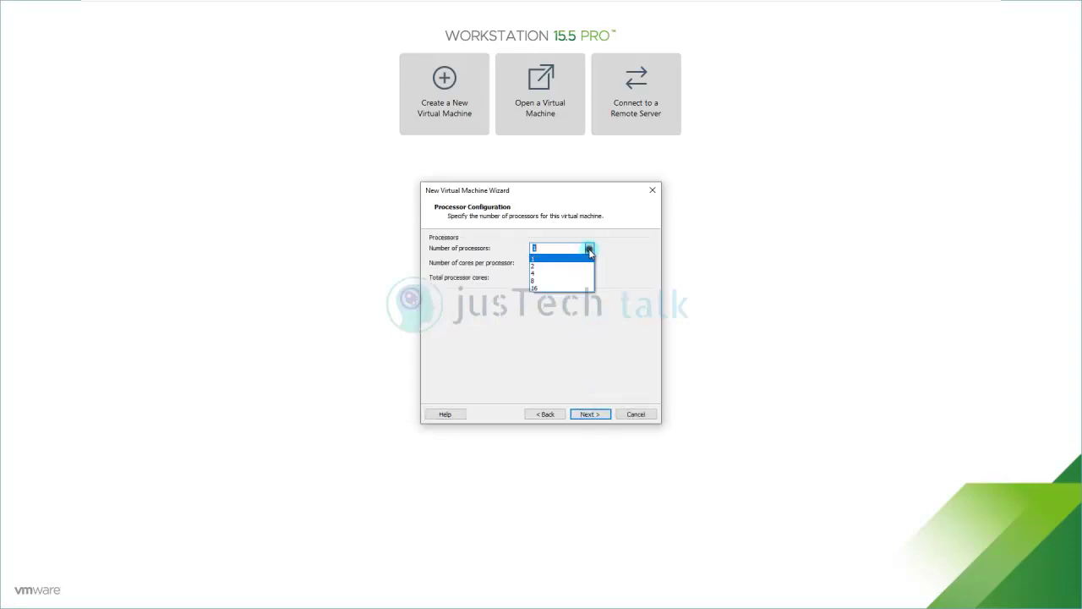
left_click(546, 270)
left_click(590, 263)
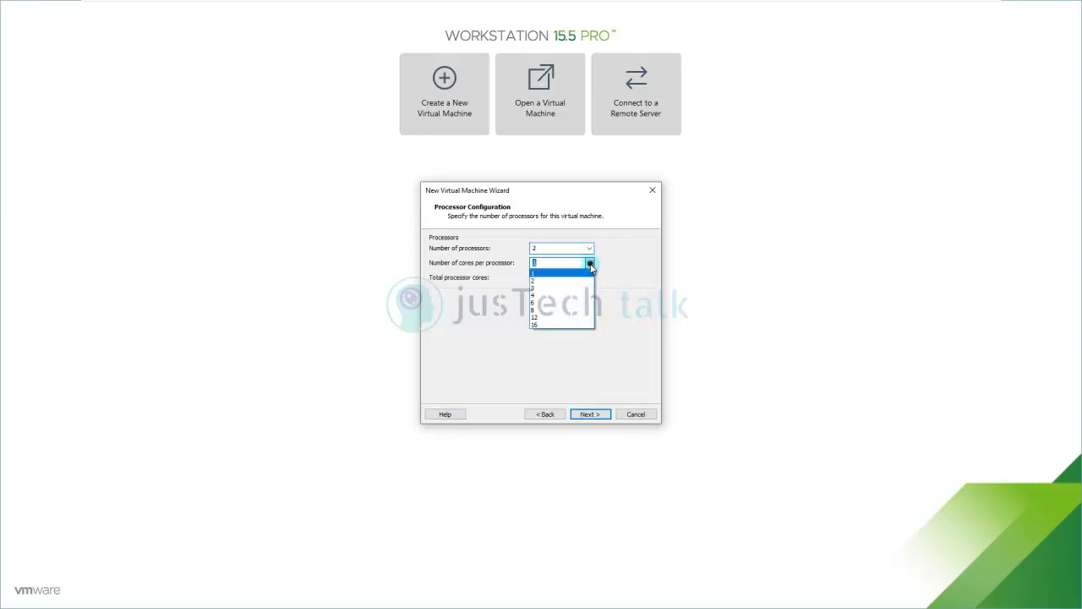
left_click(559, 296)
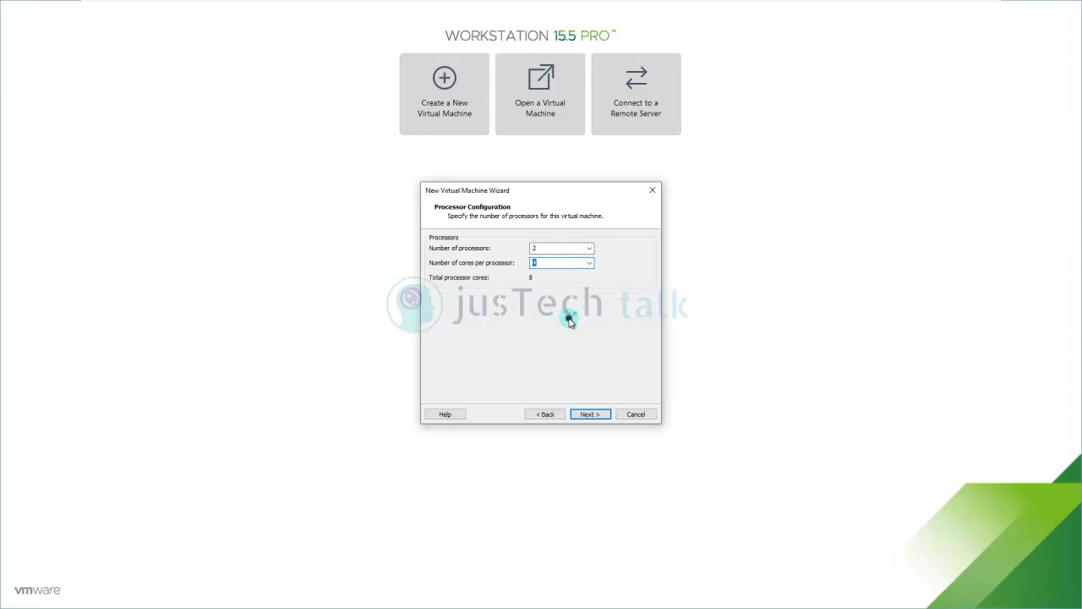
- Set the VM's memory to 8 GB (8192 MB)
left_click(592, 413)
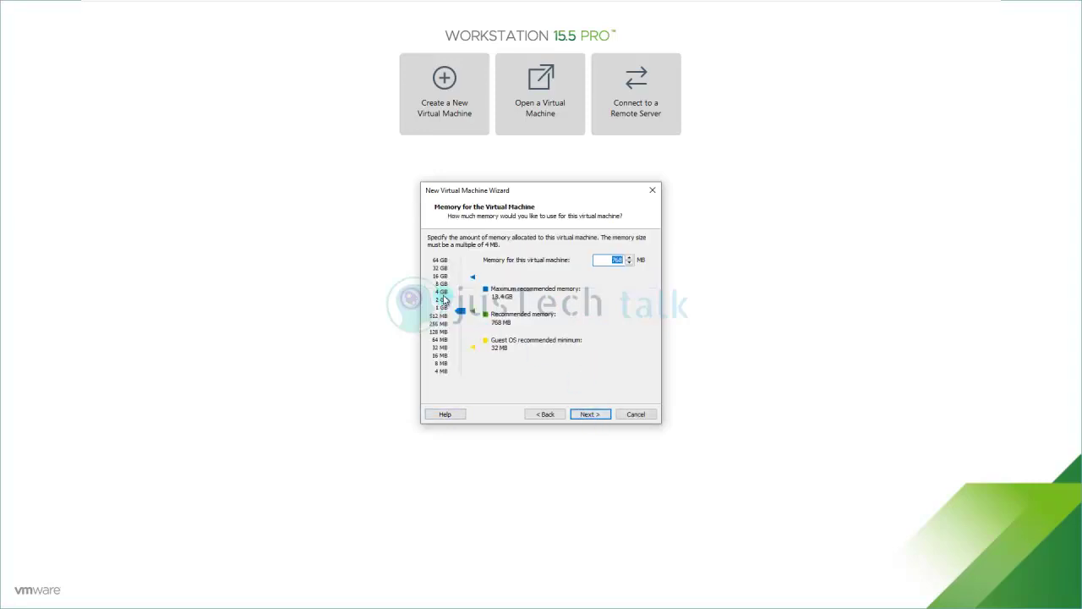
left_click(443, 285)
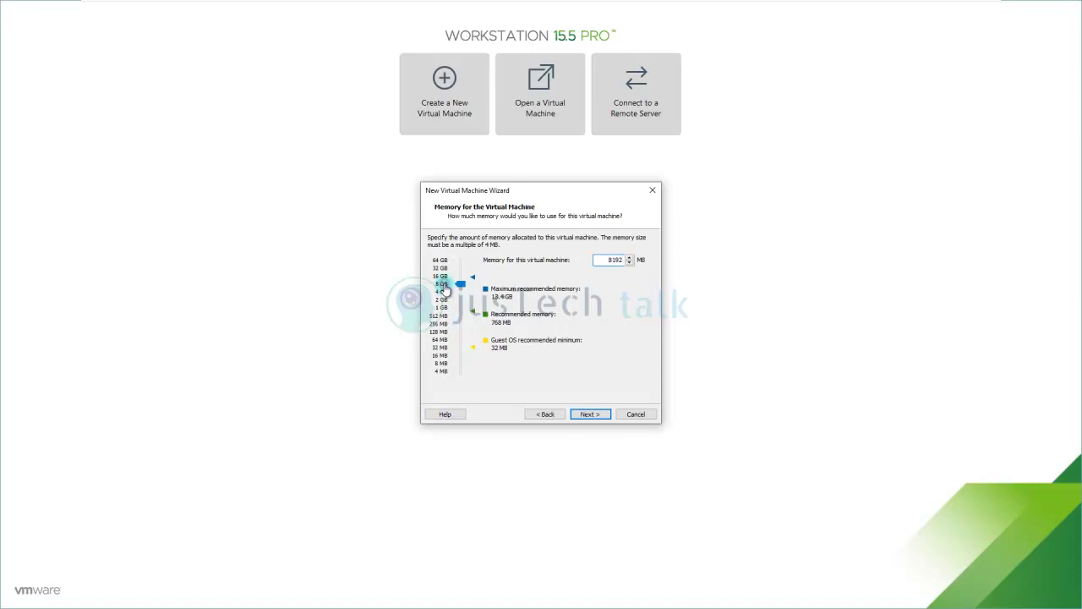
left_click(595, 413)
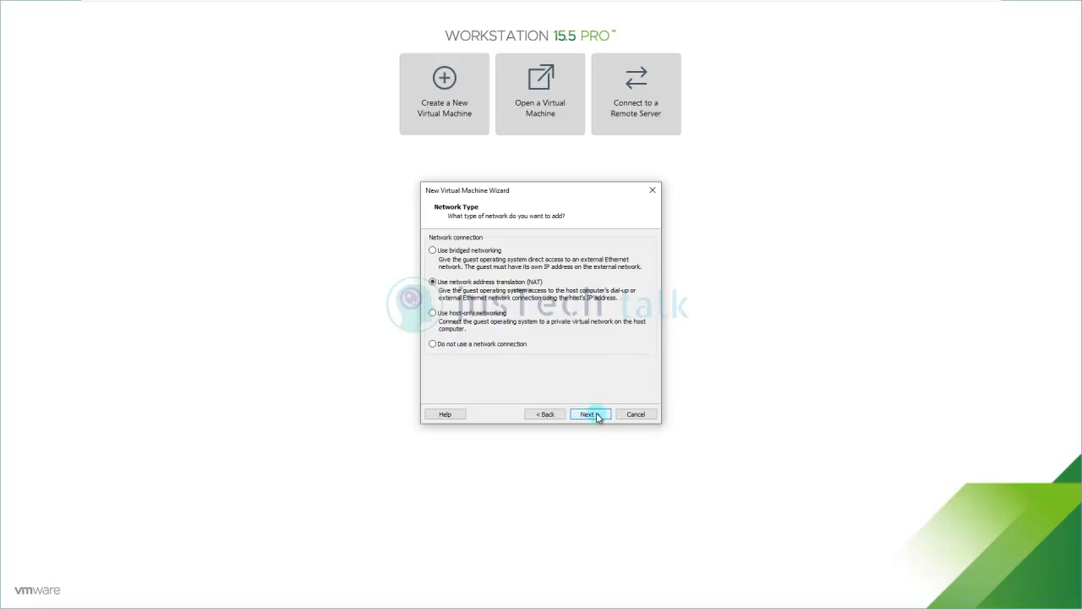
- Keep the default NAT network, LSI Logic controller, SCSI disk type and new-disk choice
left_click(596, 414)
left_click(596, 414)
left_click(595, 414)
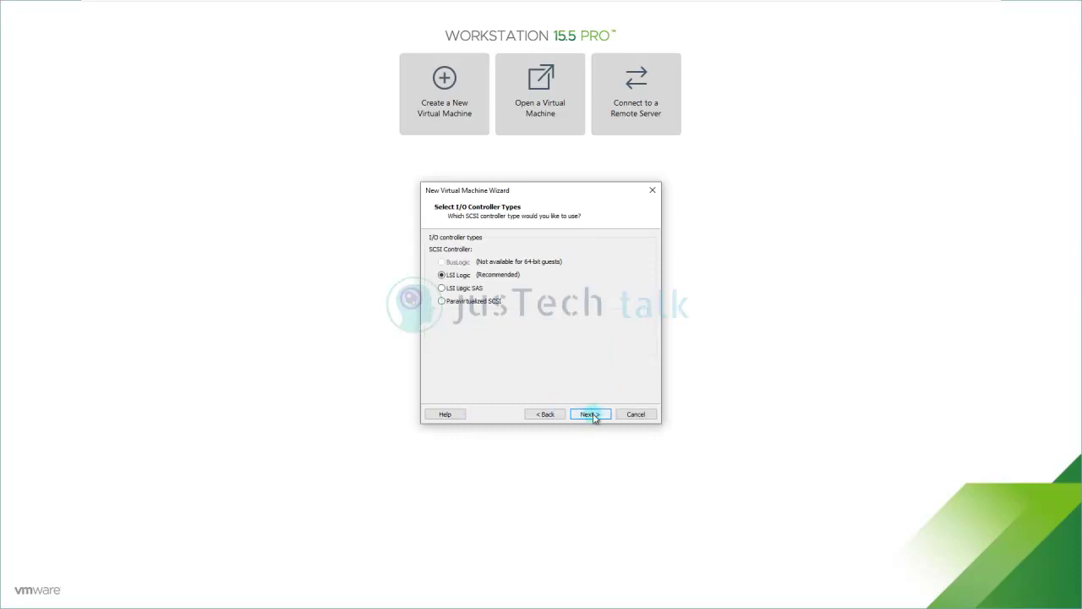
left_click(595, 414)
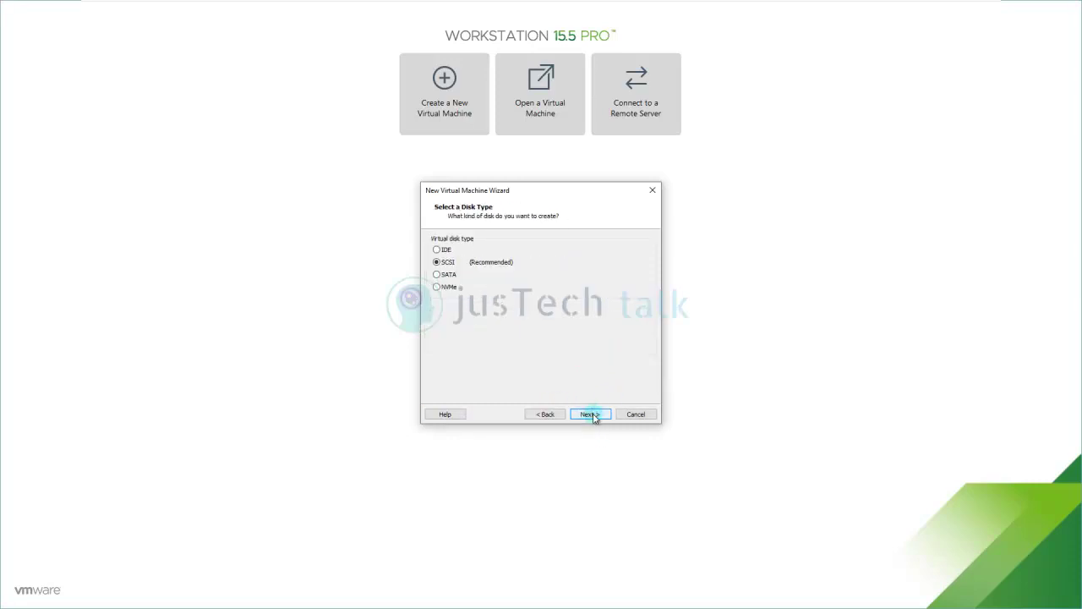
left_click(593, 414)
left_click(592, 414)
- Make the virtual disk 60 GB stored as a single file, keeping the default file name
left_click(524, 240)
mouse_move(523, 240)
left_mouse_down()
mouse_move(495, 231)
mouse_move(522, 241)
left_mouse_up()
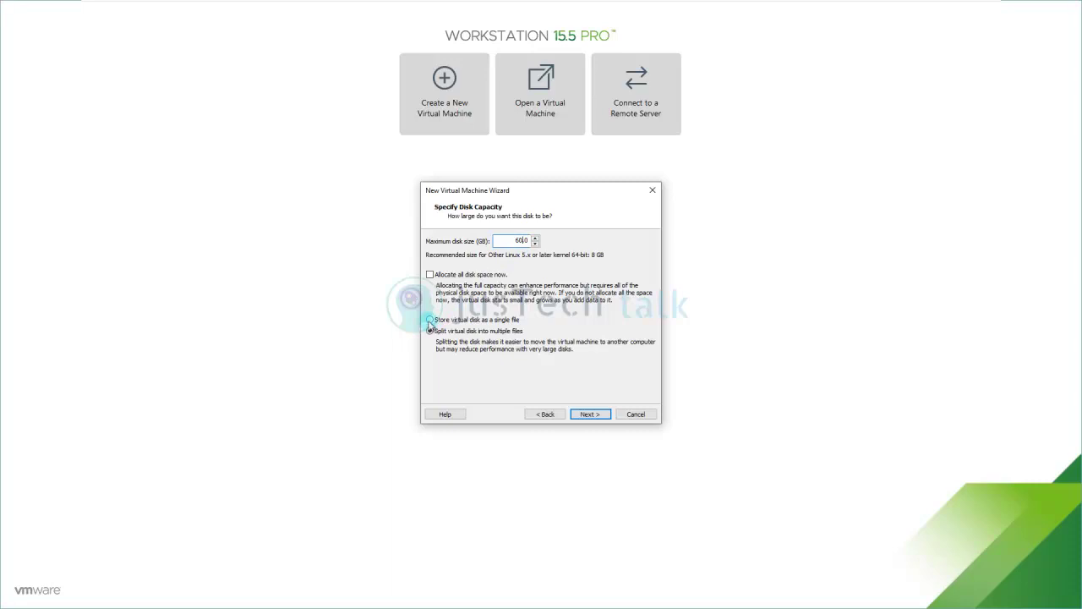
left_click(430, 320)
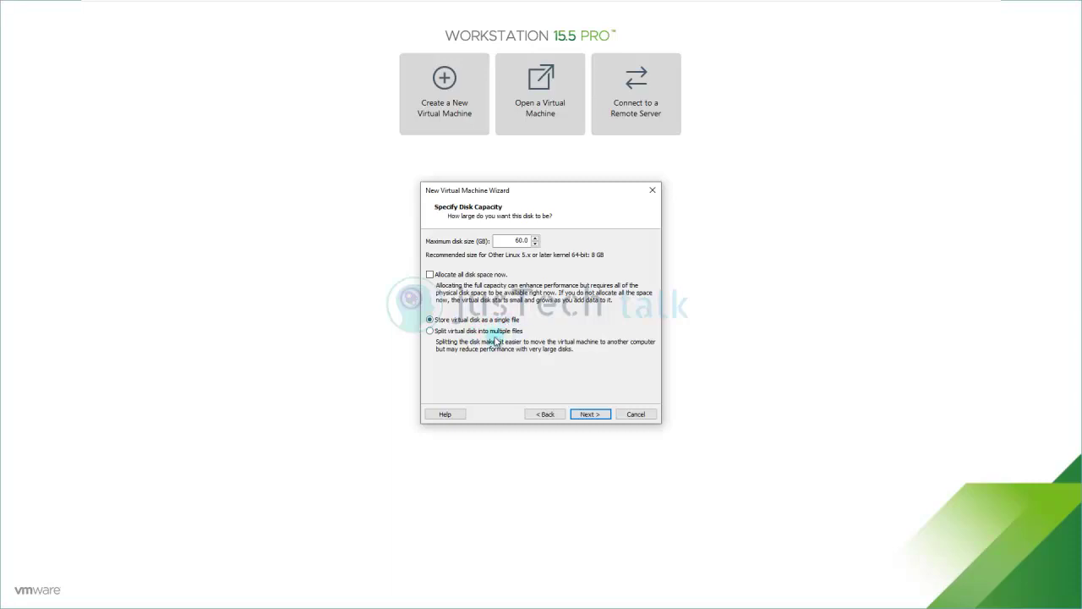
left_click(590, 414)
left_click(606, 414)
- Switch the VM's CD/DVD drive to an ISO image and browse to the ISO folder
left_click(482, 352)
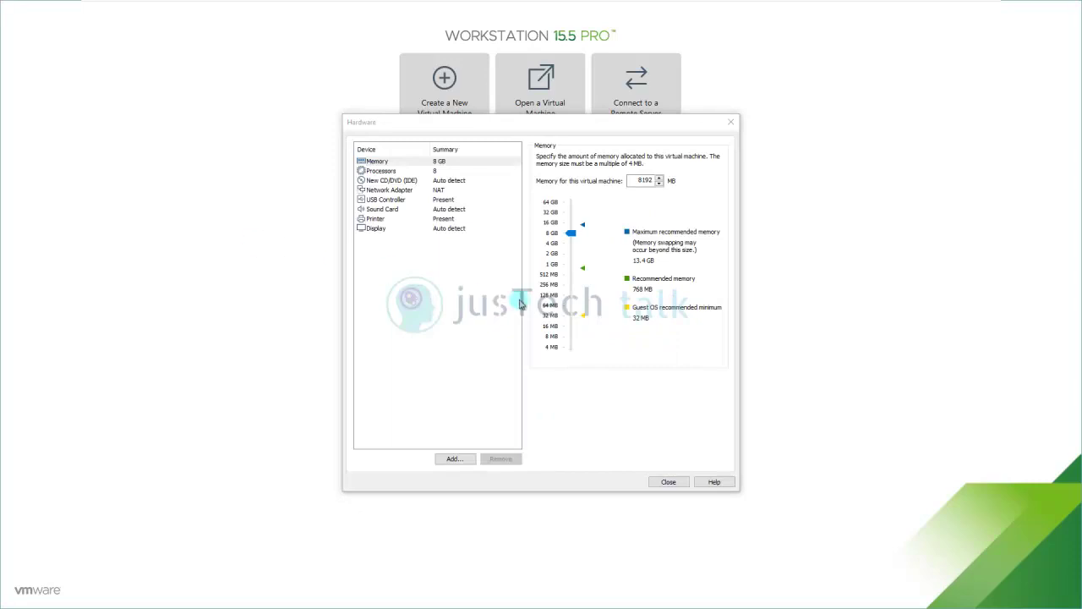
left_click(377, 182)
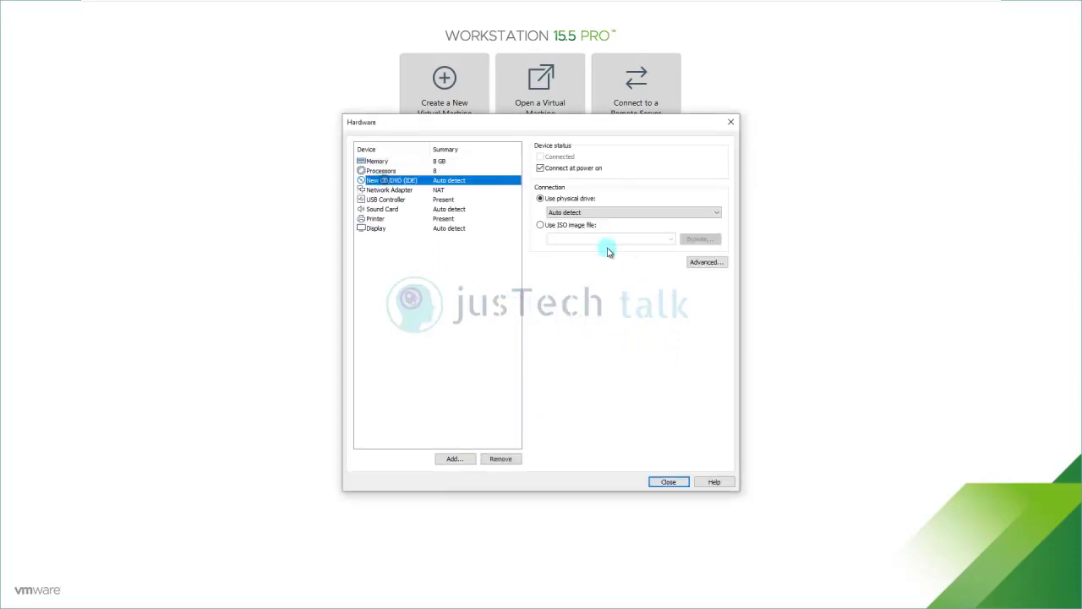
left_click(540, 225)
left_click(695, 238)
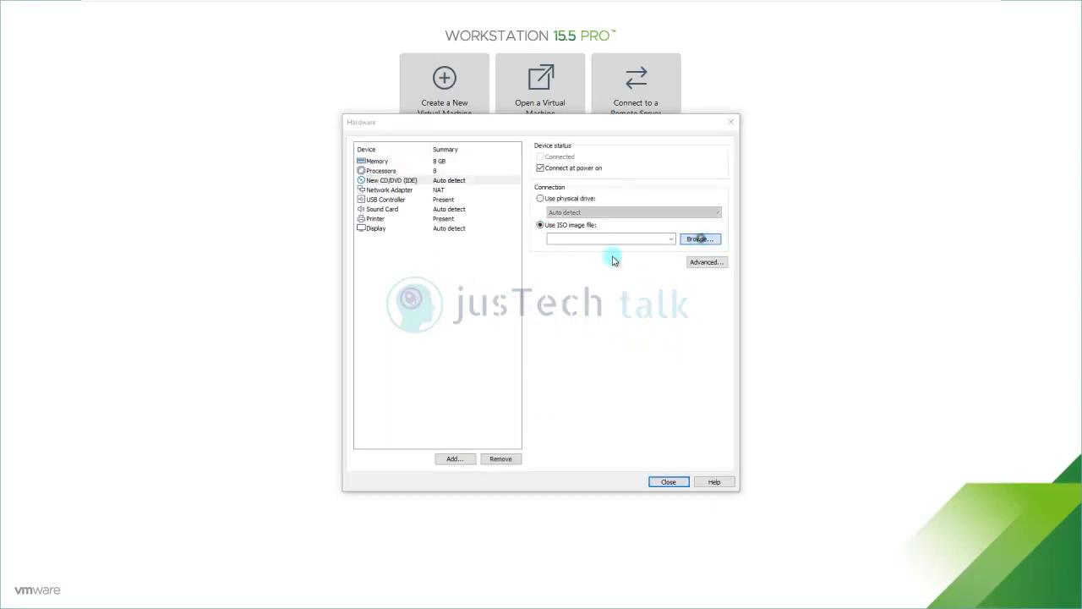
left_click(516, 158)
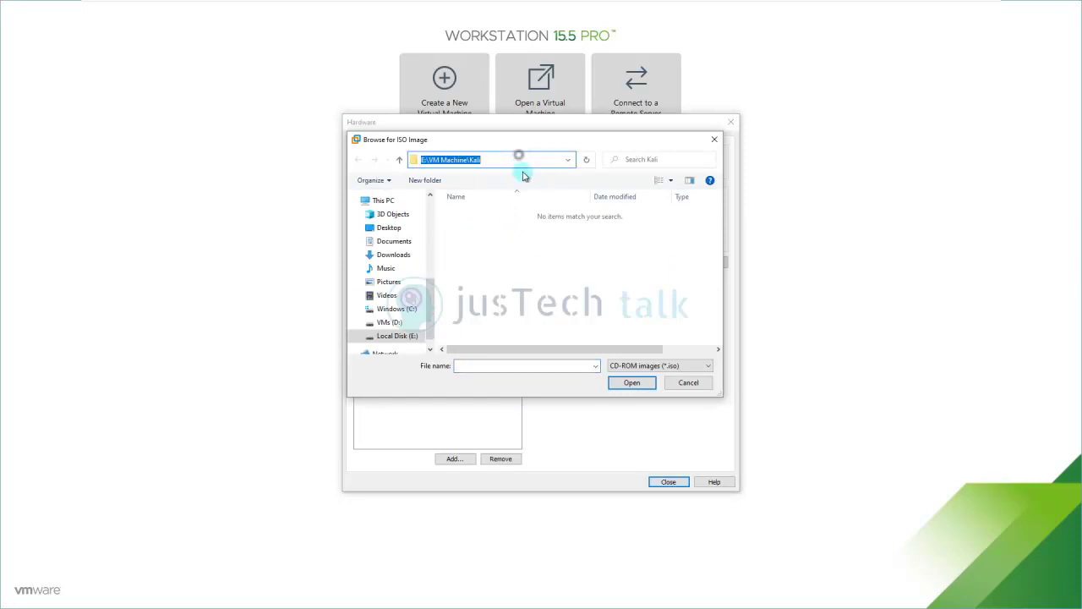
type("E:\\Softwares\\ISO")
key("Return")
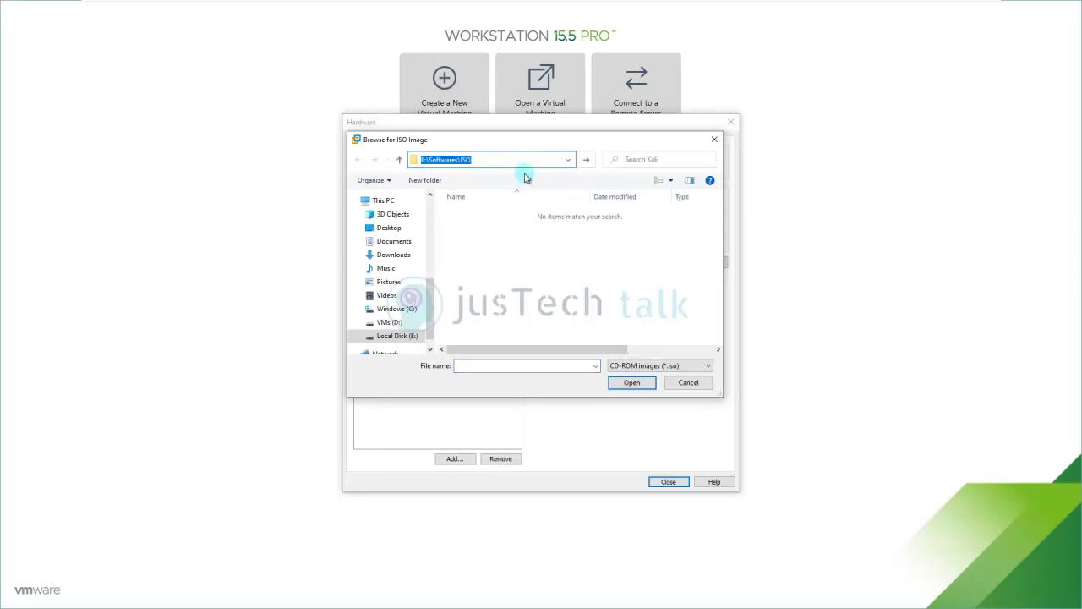
- Use kali-linux-2020.3-installer-amd64.iso for the drive and finish creating the VM
left_click(511, 308)
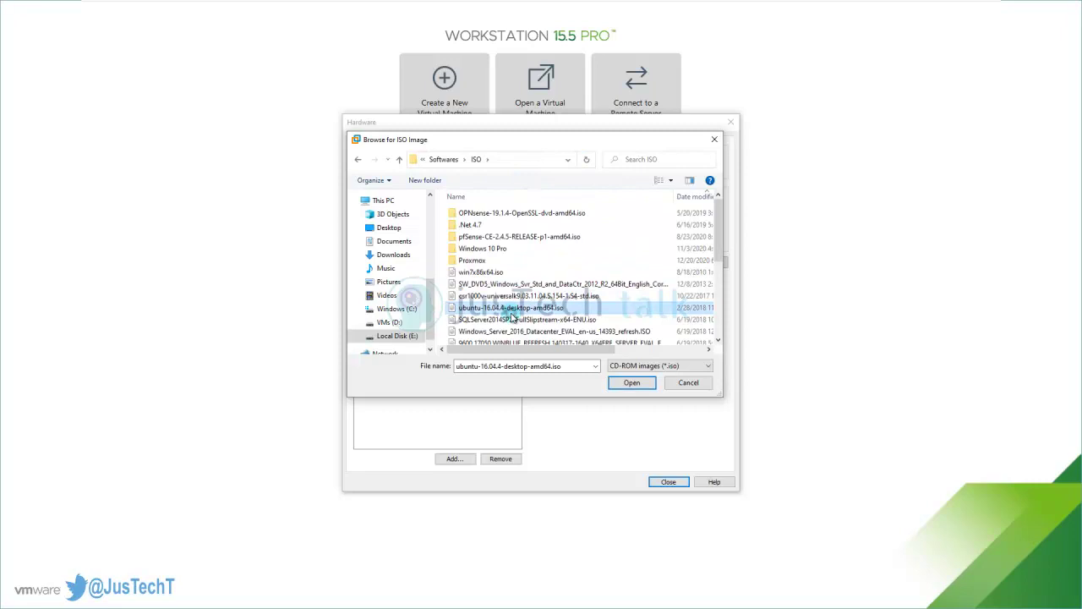
key("k")
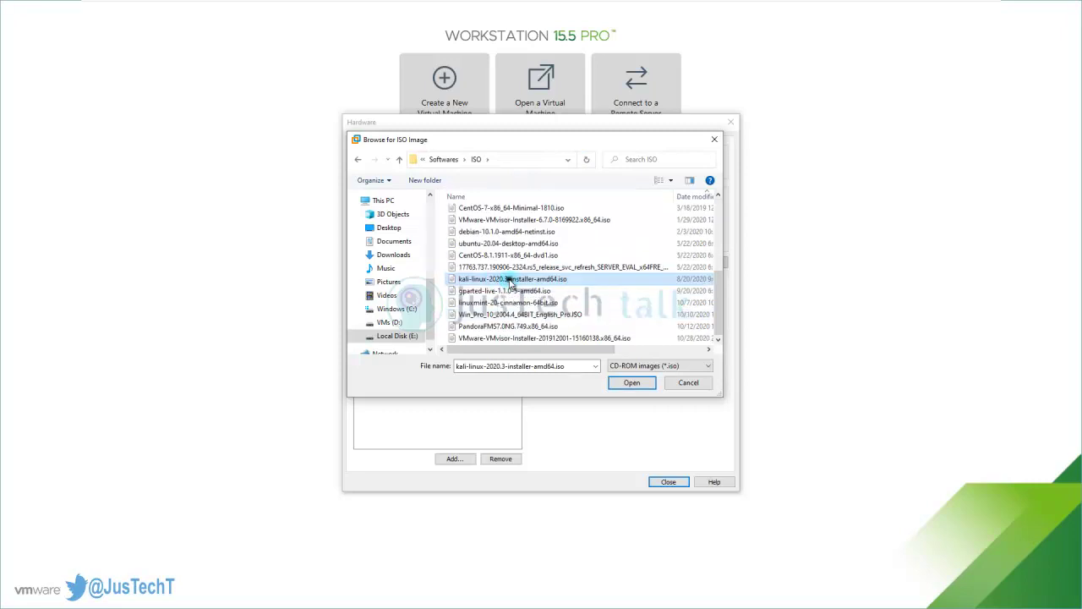
left_click(604, 291)
left_click(525, 279)
left_click(633, 381)
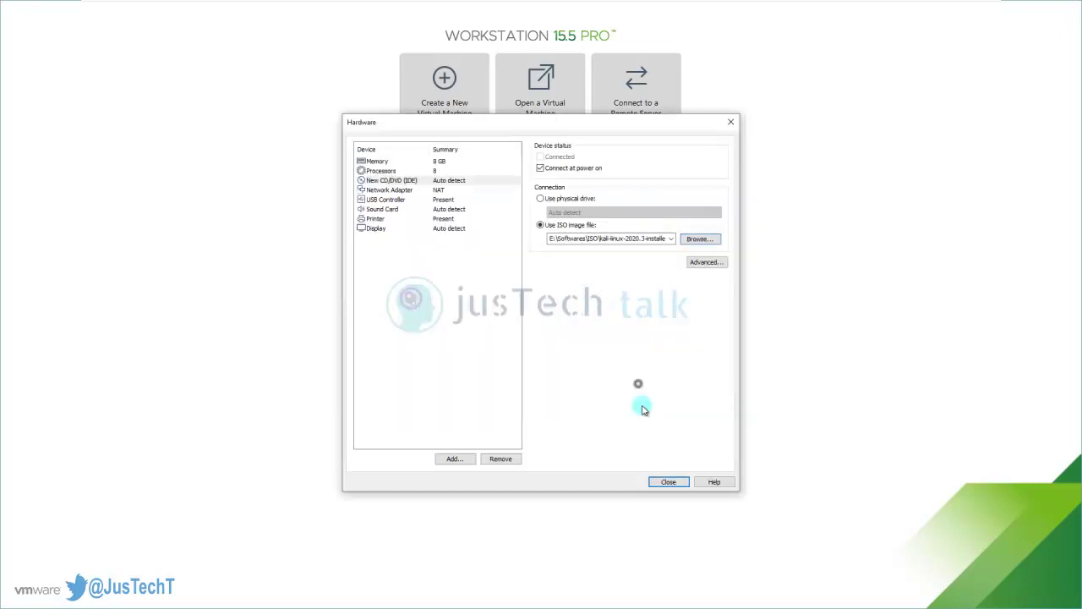
left_click(668, 482)
left_click(612, 415)
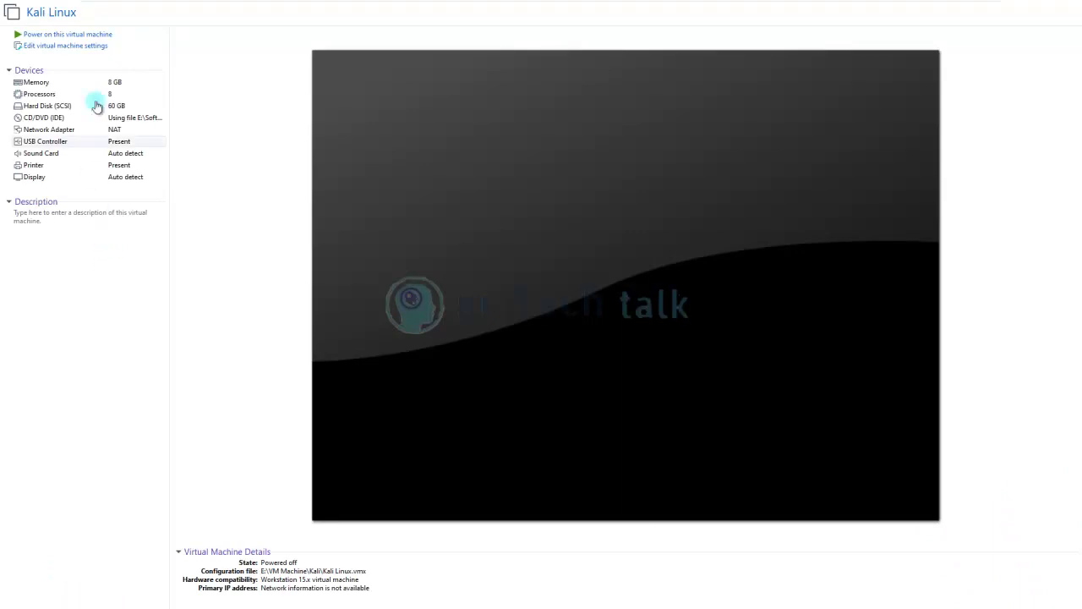
- Power on the Kali Linux VM to boot the installer from the ISO
left_click(82, 34)
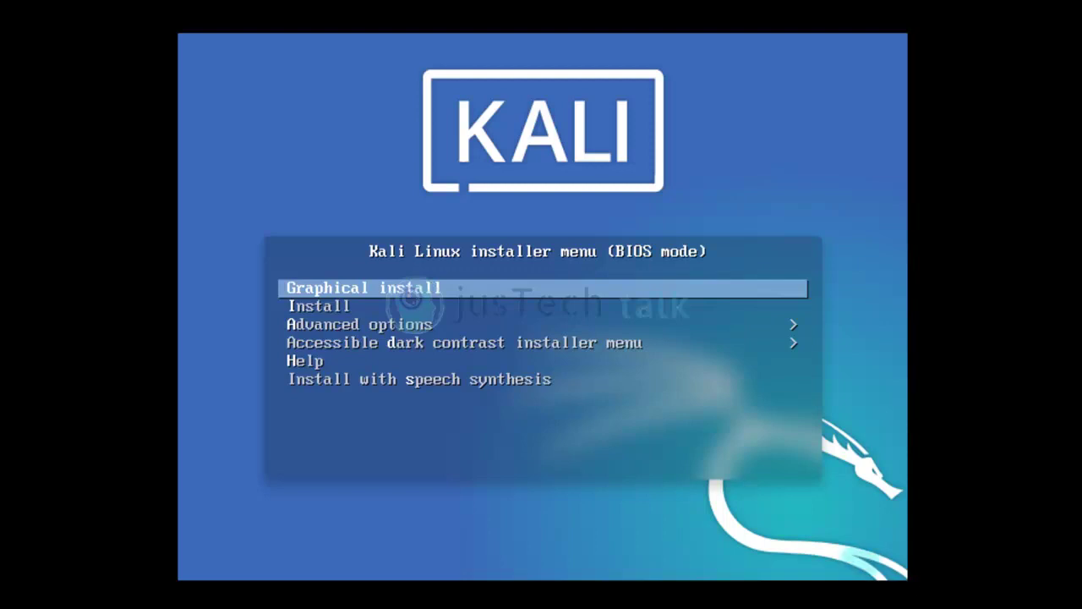
- Start Graphical install, keeping English, United States and the American English keymap
key("Return")
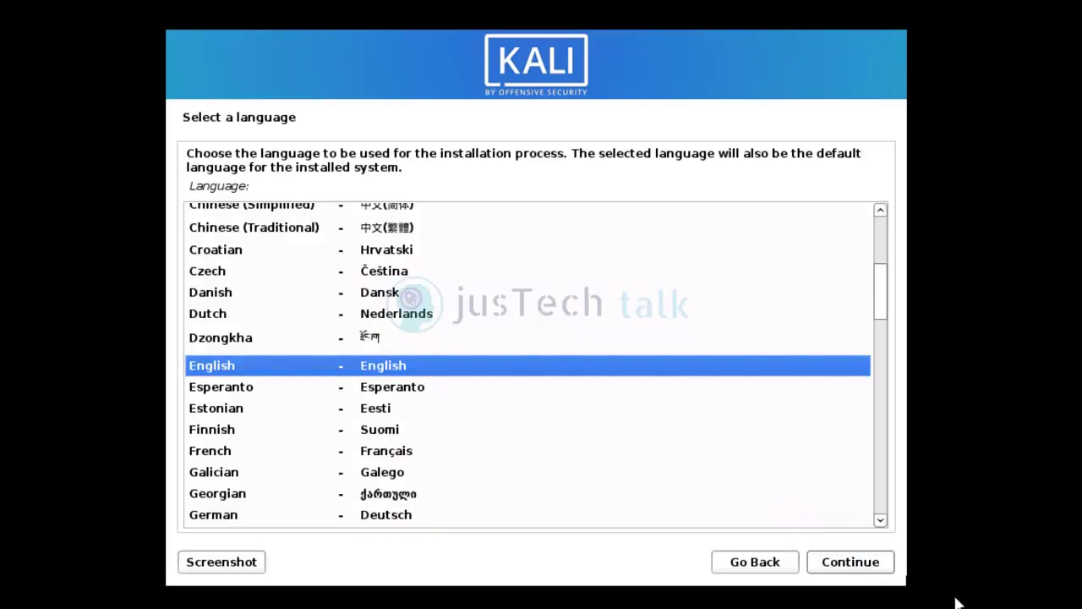
left_click(850, 563)
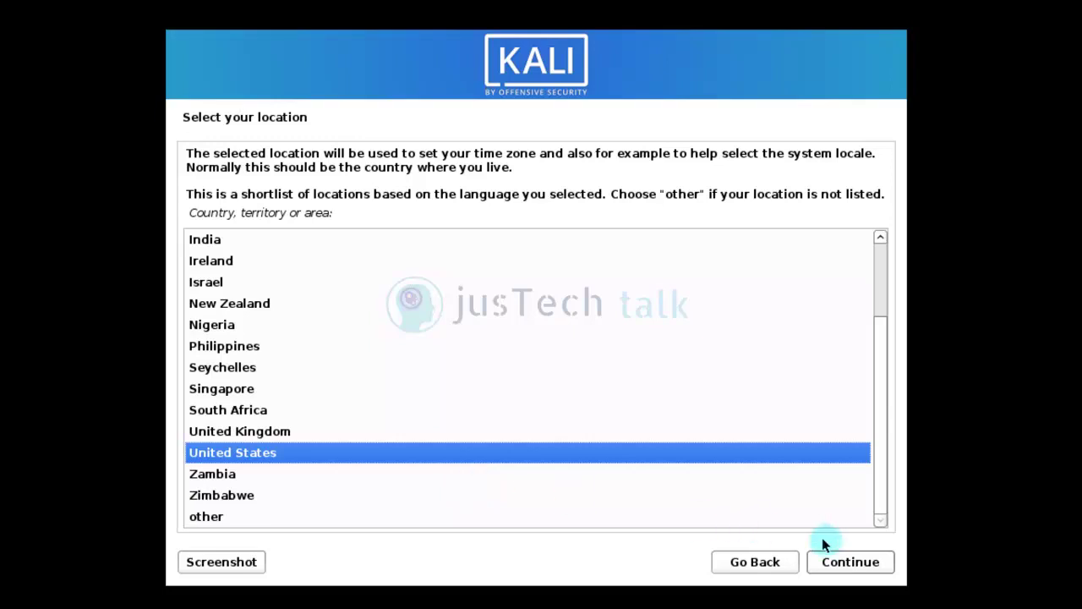
left_click(855, 569)
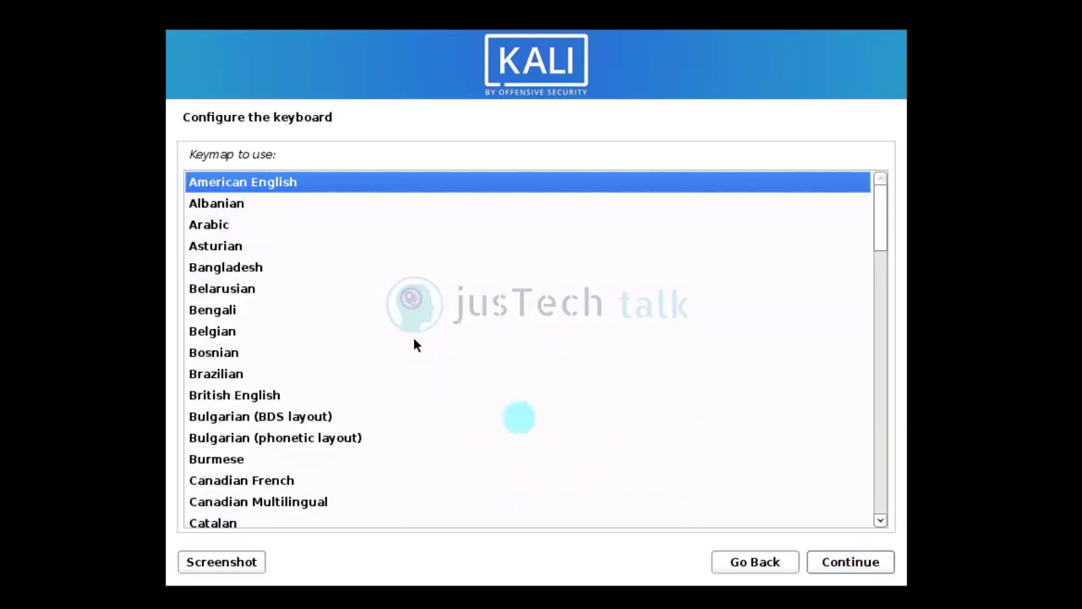
left_click(874, 561)
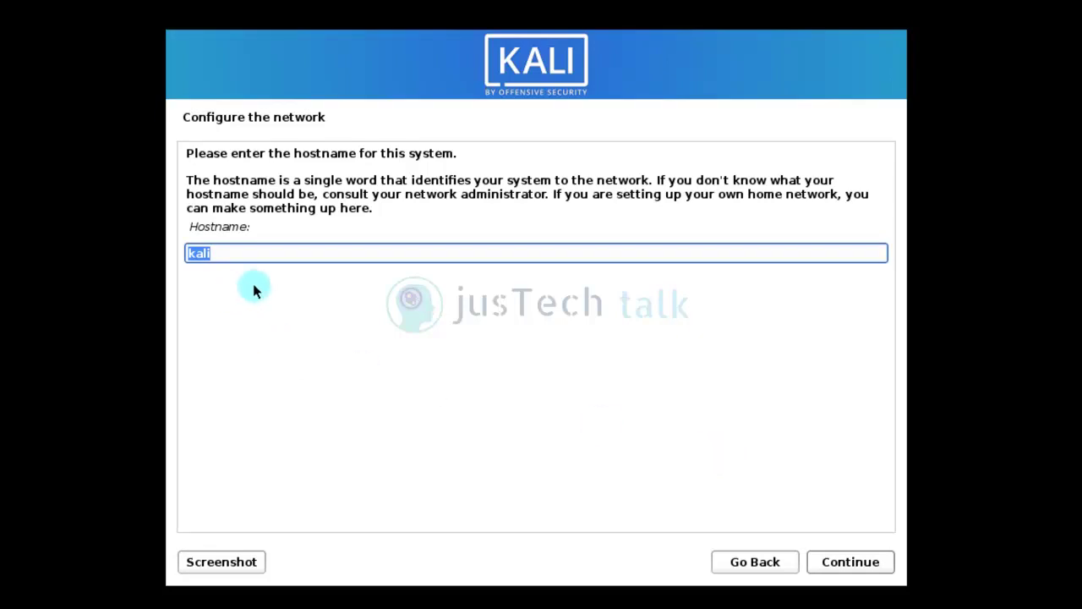
- Keep 'kali' as the hostname and leave the domain name blank
left_click(266, 254)
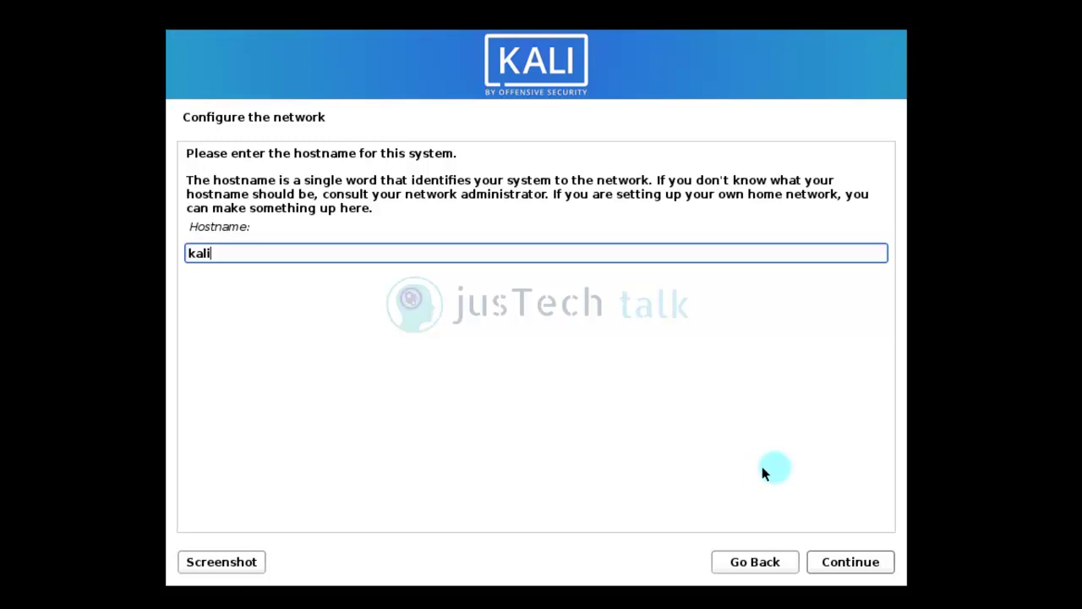
left_click(851, 563)
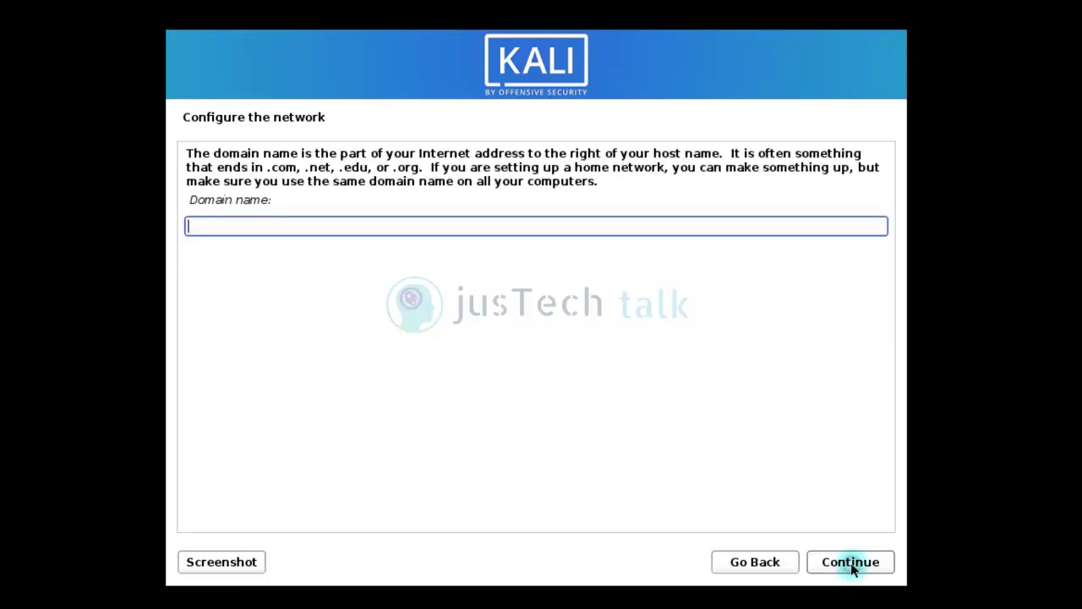
left_click(525, 229)
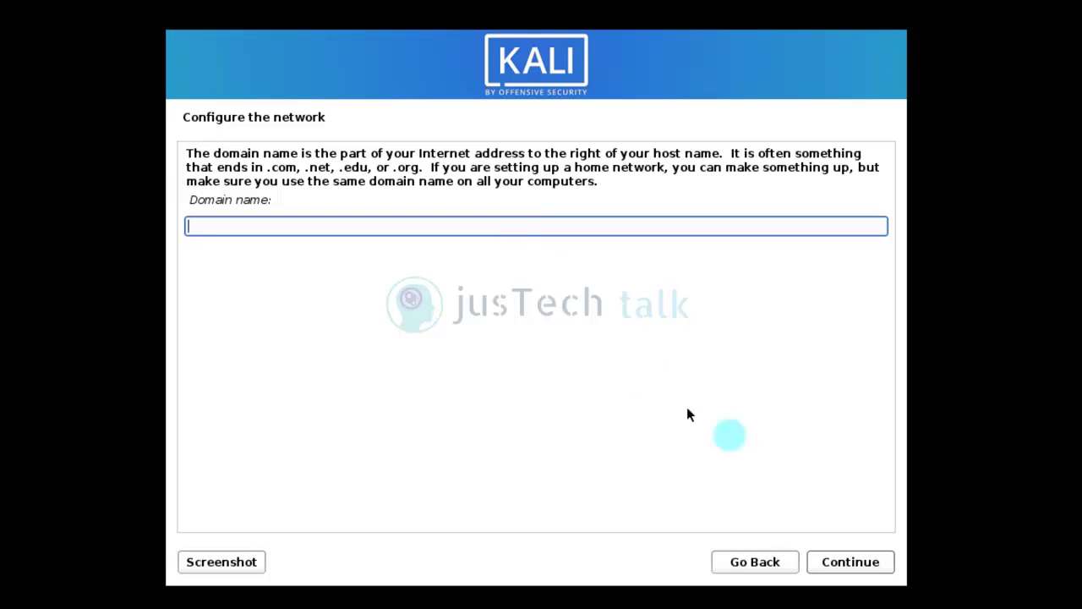
left_click(857, 567)
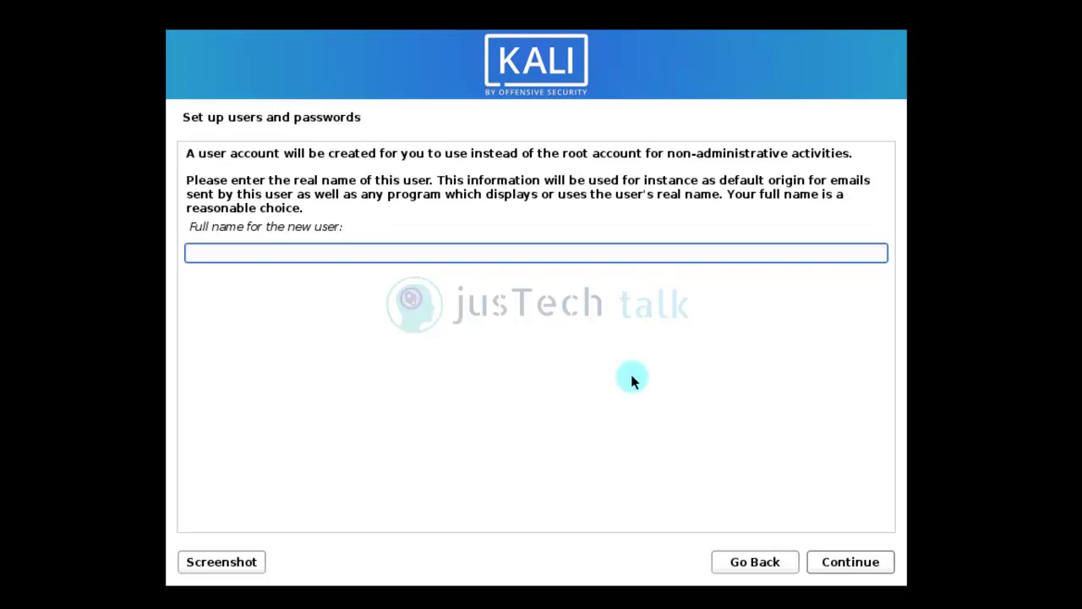
- Enter the new user's full name and accept the suggested username
type("just")
type("tec")
key("BackSpace")
key("BackSpace")
key("BackSpace")
type("ech")
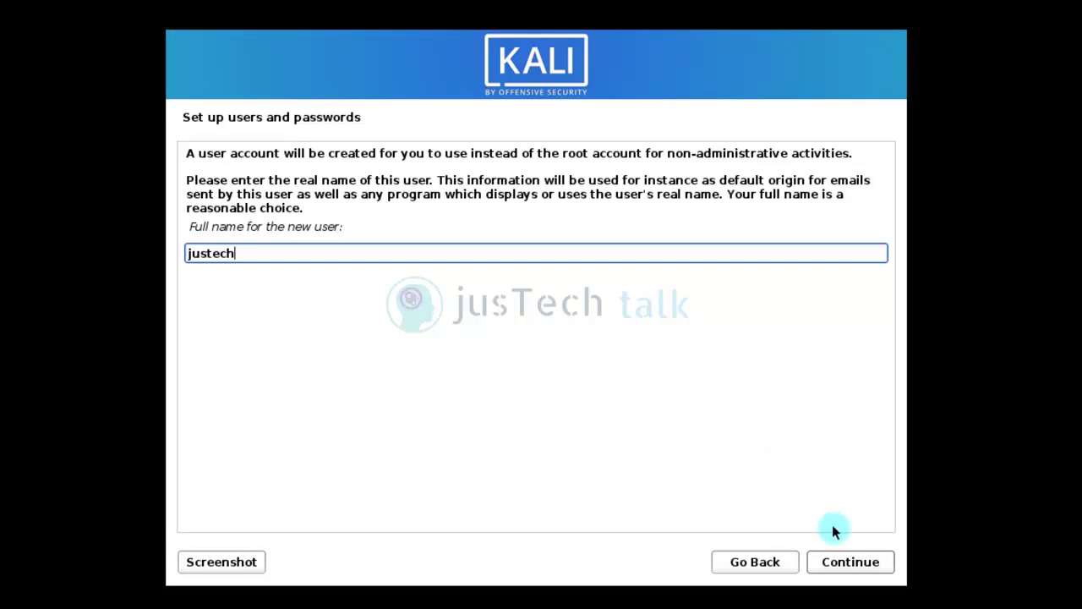
left_click(861, 563)
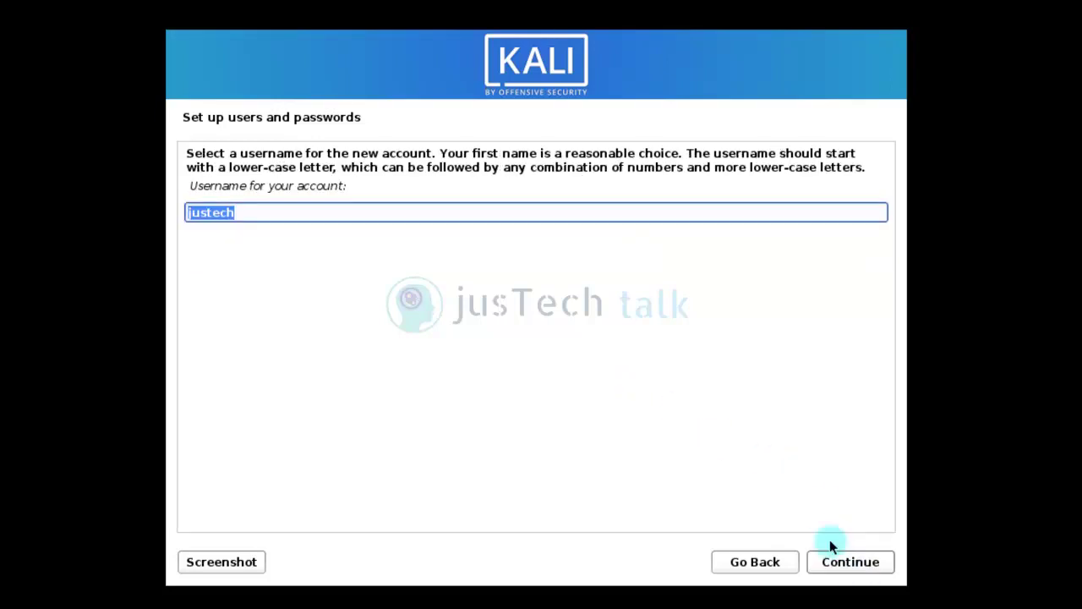
left_click(867, 567)
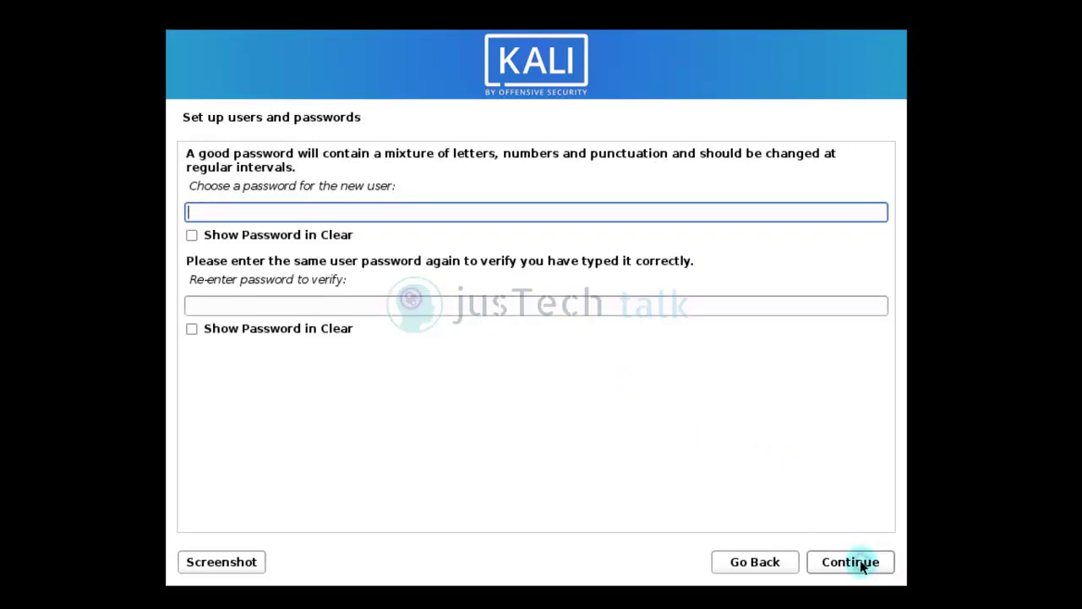
- Enter and confirm the new user's password
type("********")
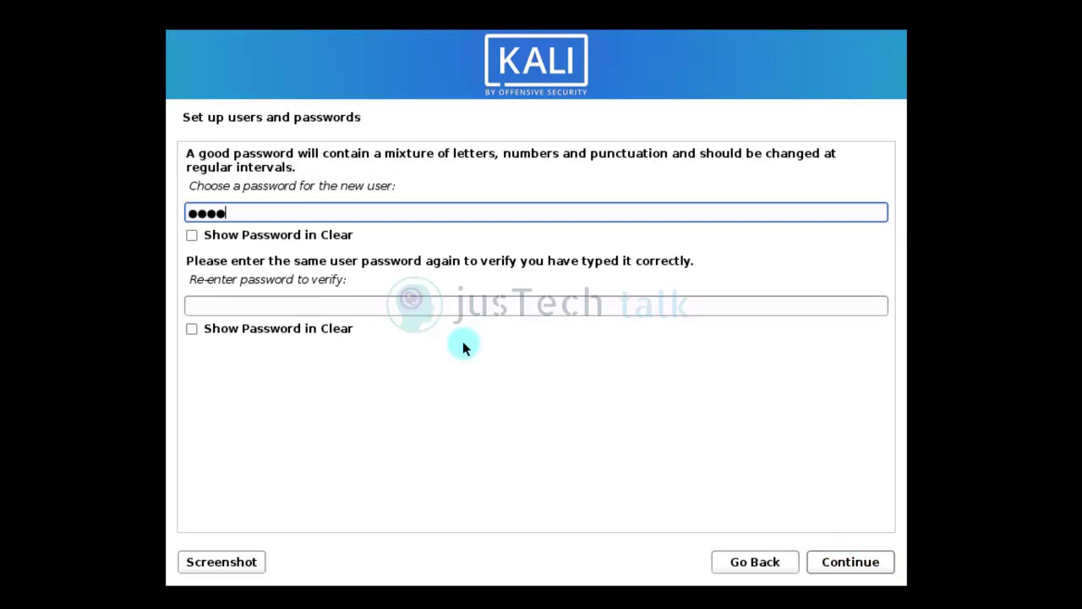
type("*")
key("Tab")
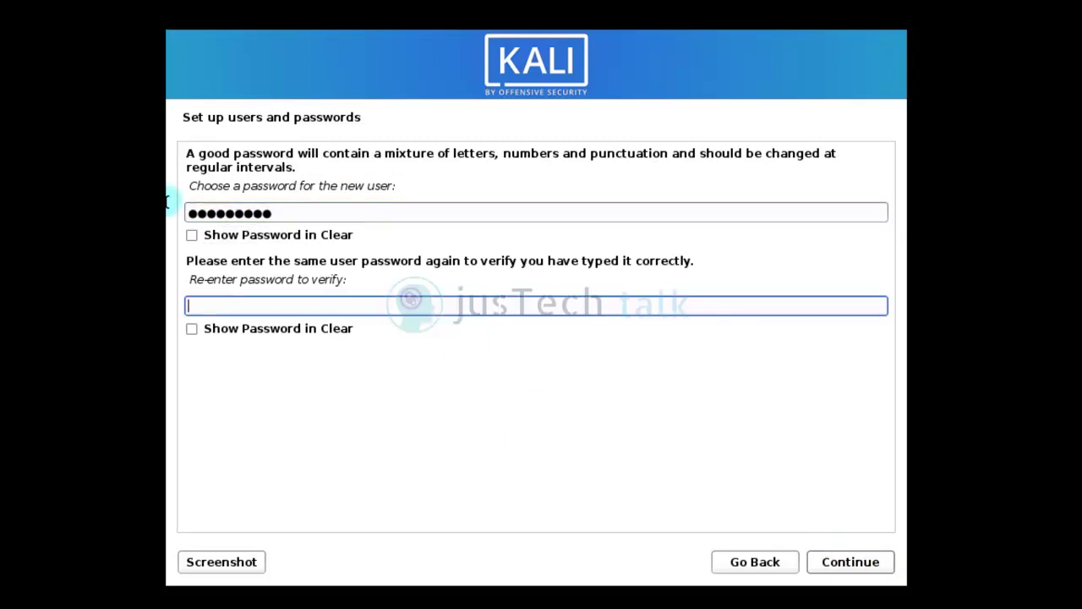
type("*********")
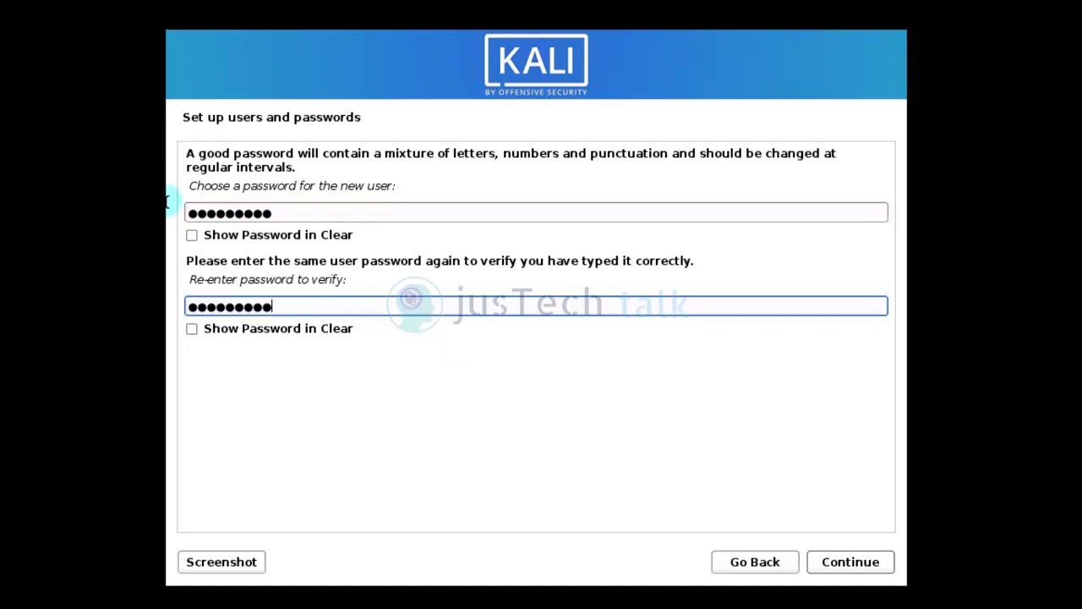
left_click(850, 563)
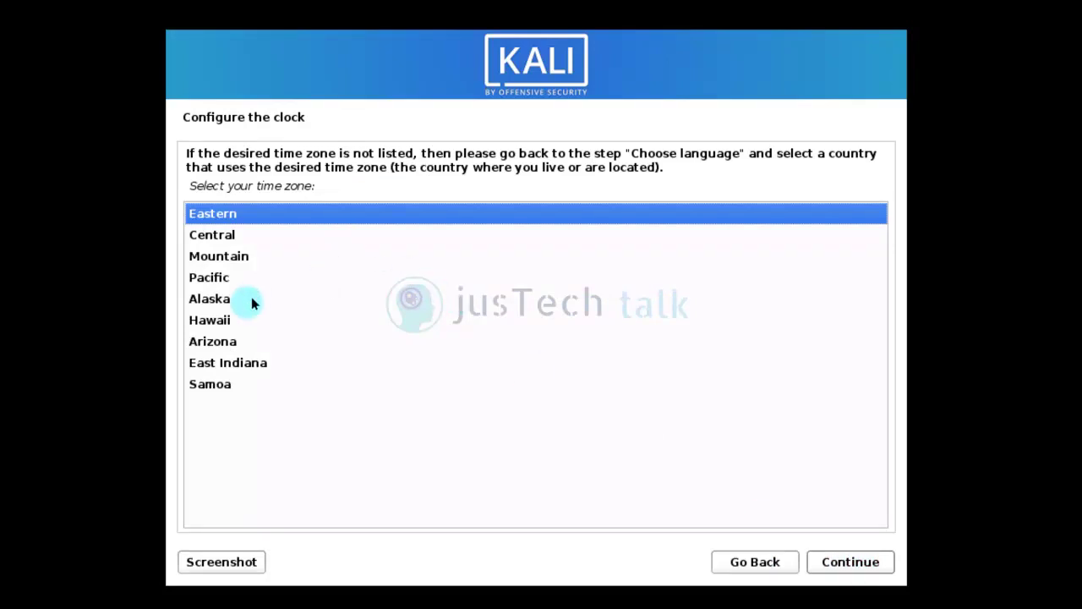
- Choose Central as the installer's time zone and confirm it
left_click(223, 243)
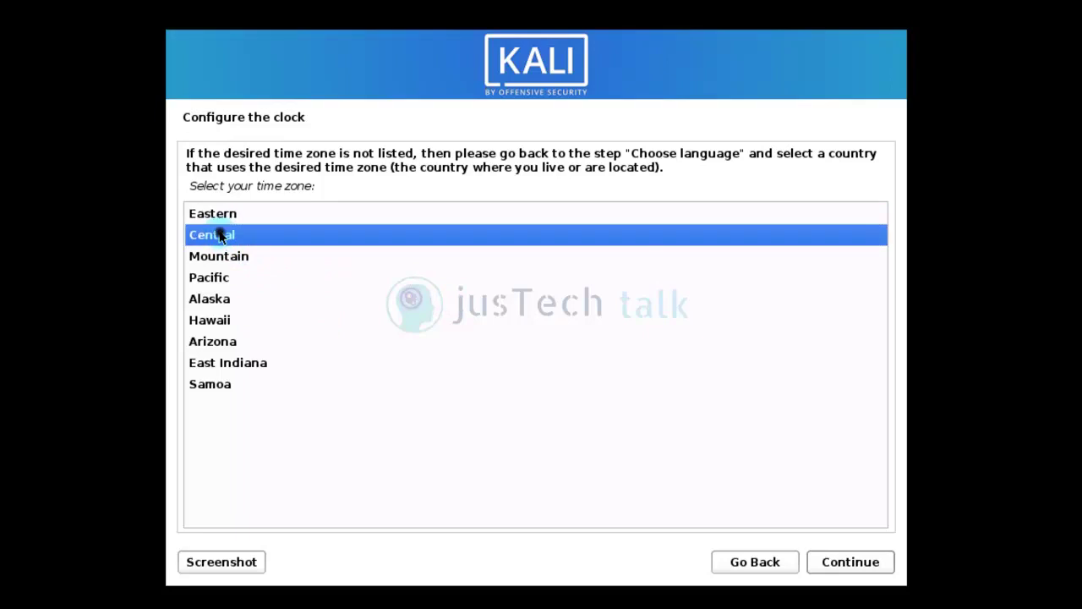
left_click(851, 563)
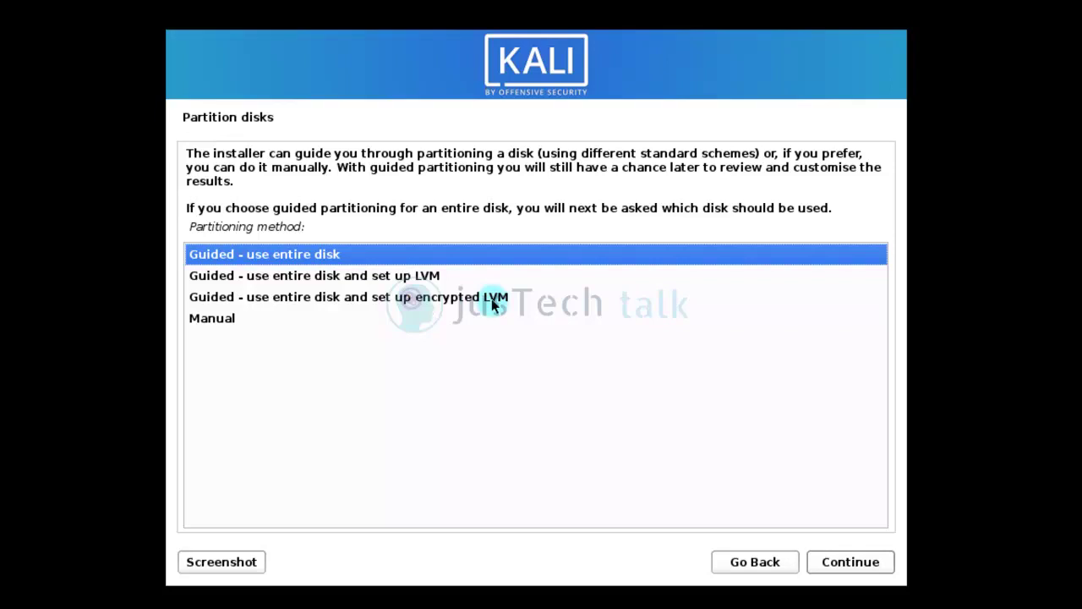
- Guided-partition the 64.4 GB sda disk with separate /home, /var and /tmp partitions
left_click(875, 565)
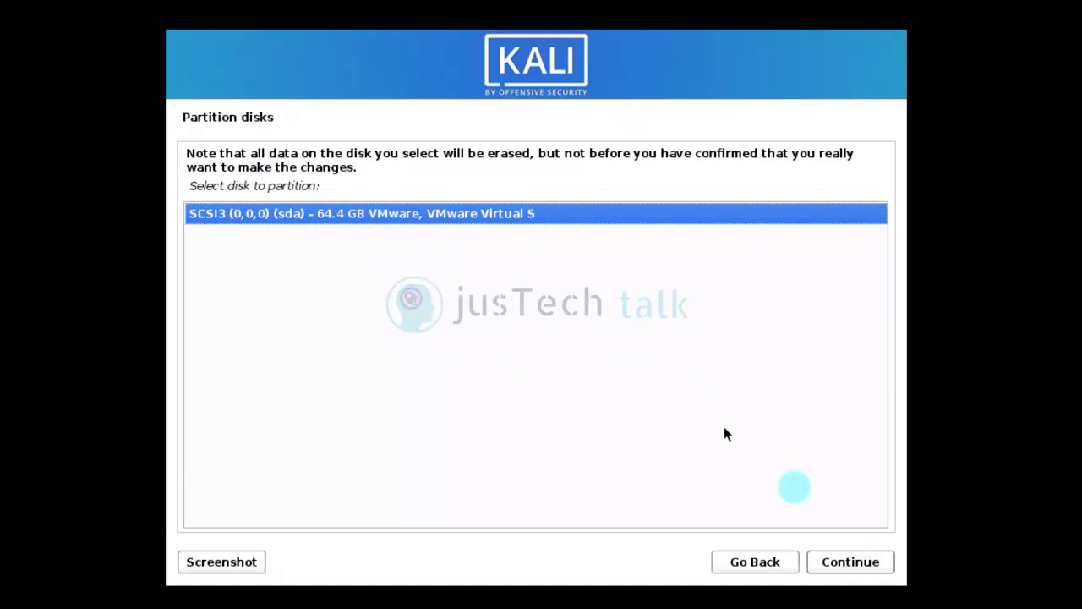
left_click(864, 565)
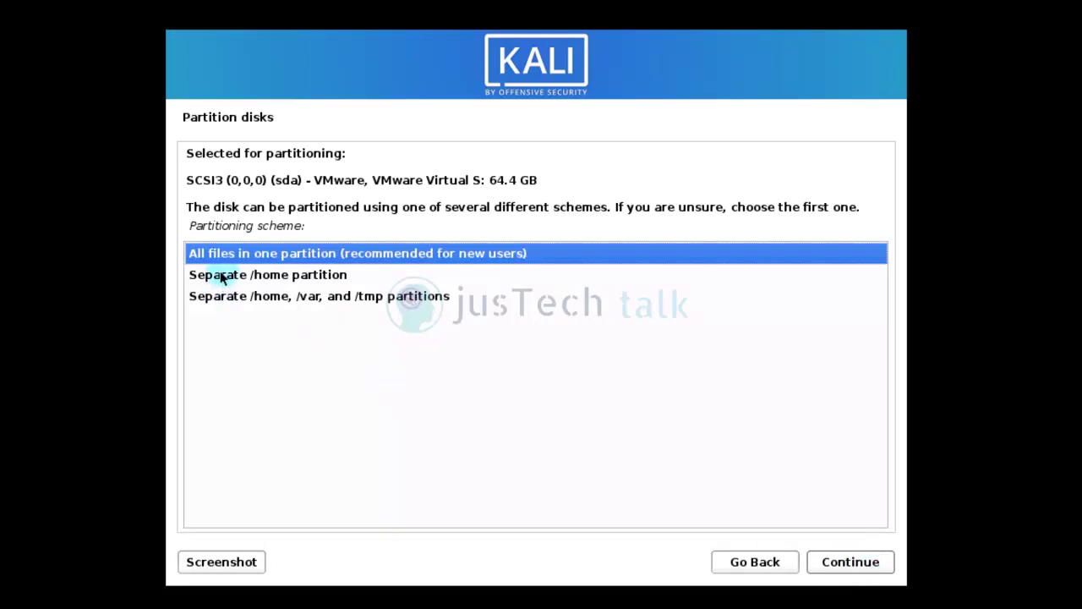
left_click(309, 301)
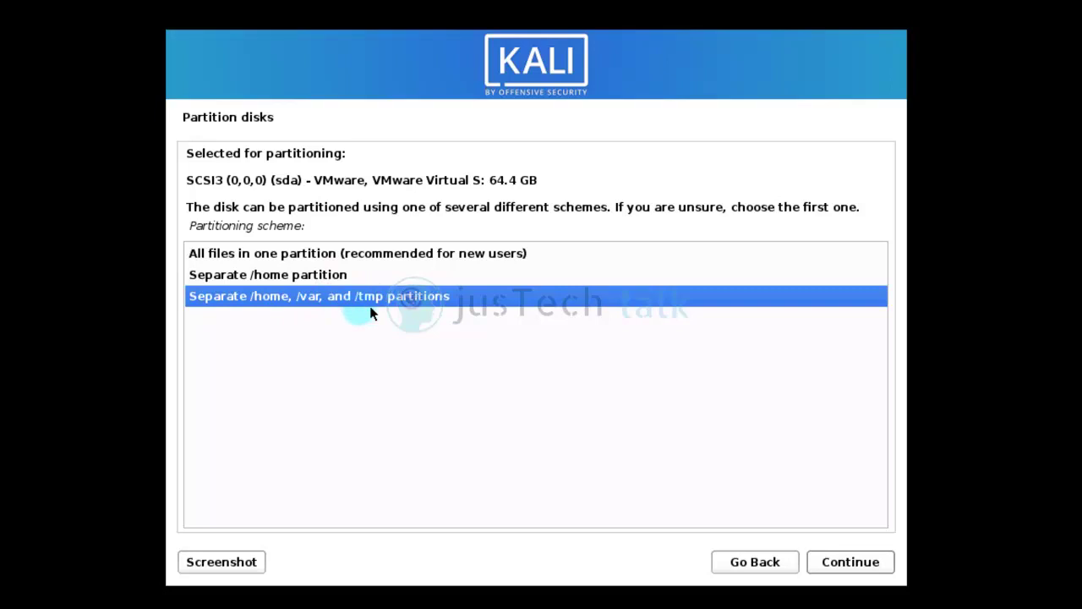
left_click(851, 562)
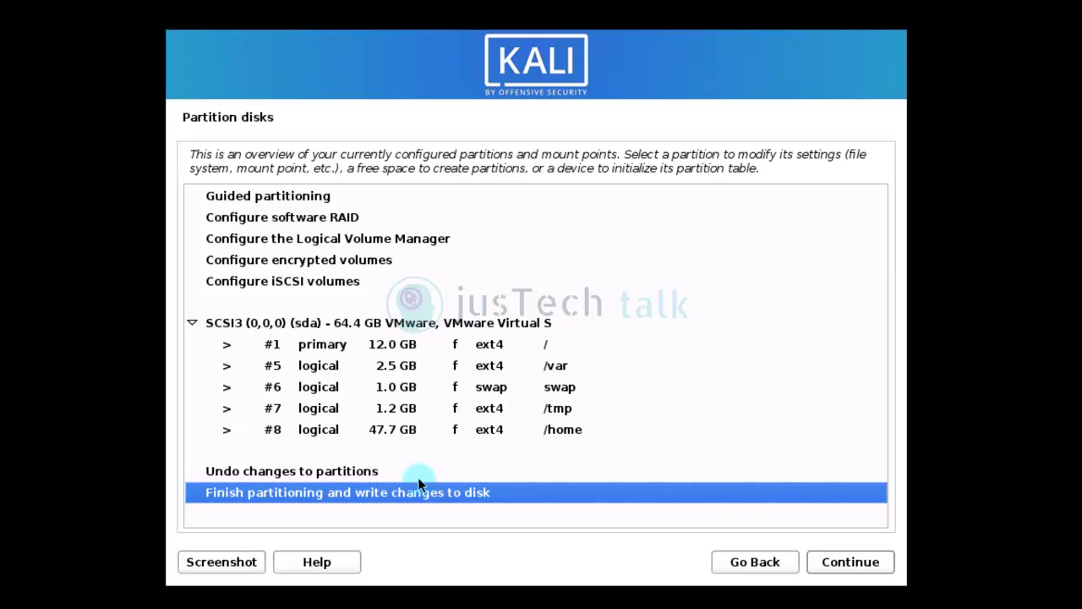
- Finish partitioning and answer Yes to writing the changes to disk
left_click(871, 567)
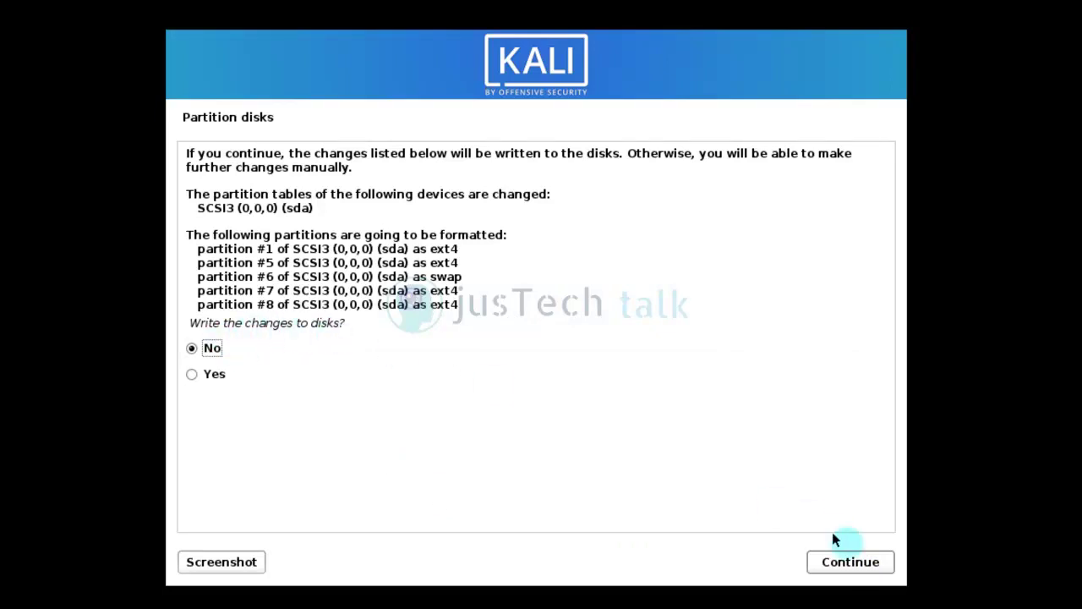
left_click(192, 375)
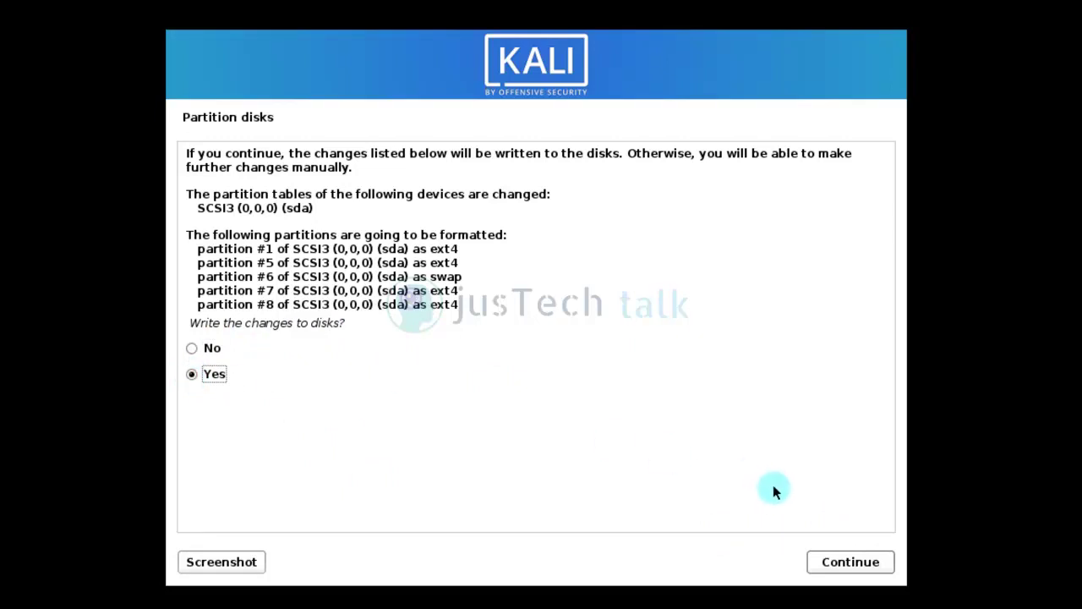
left_click(874, 565)
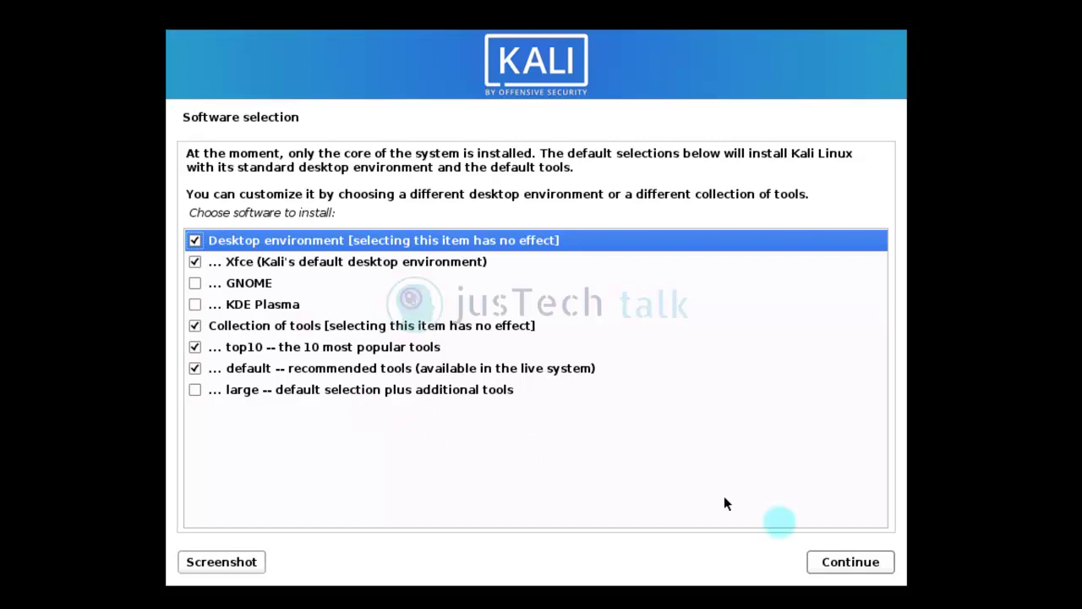
- Accept the default Xfce, top10 and default tools software selection
left_click(832, 568)
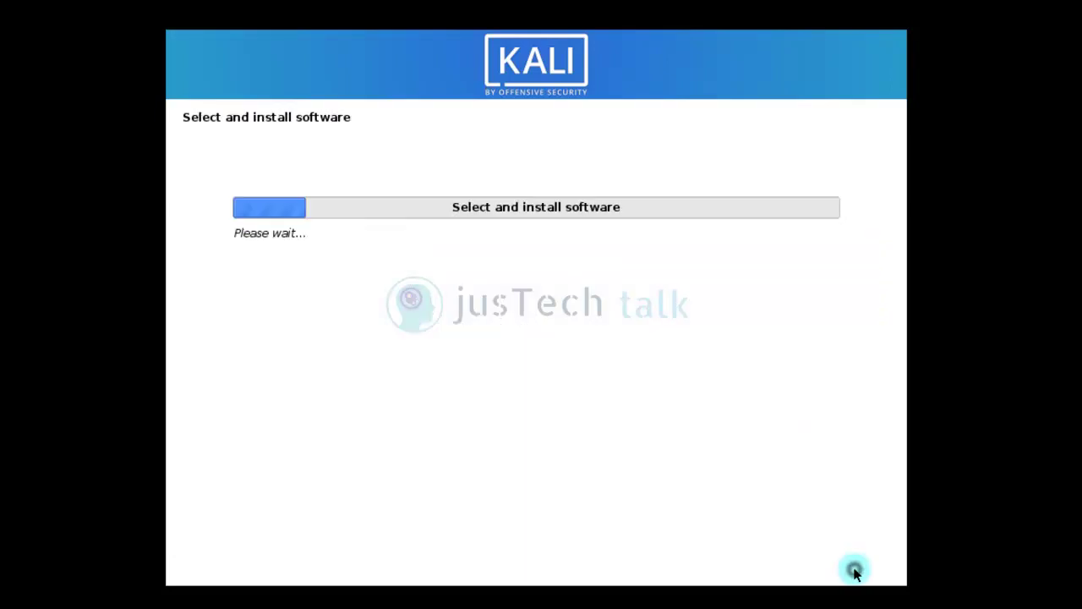